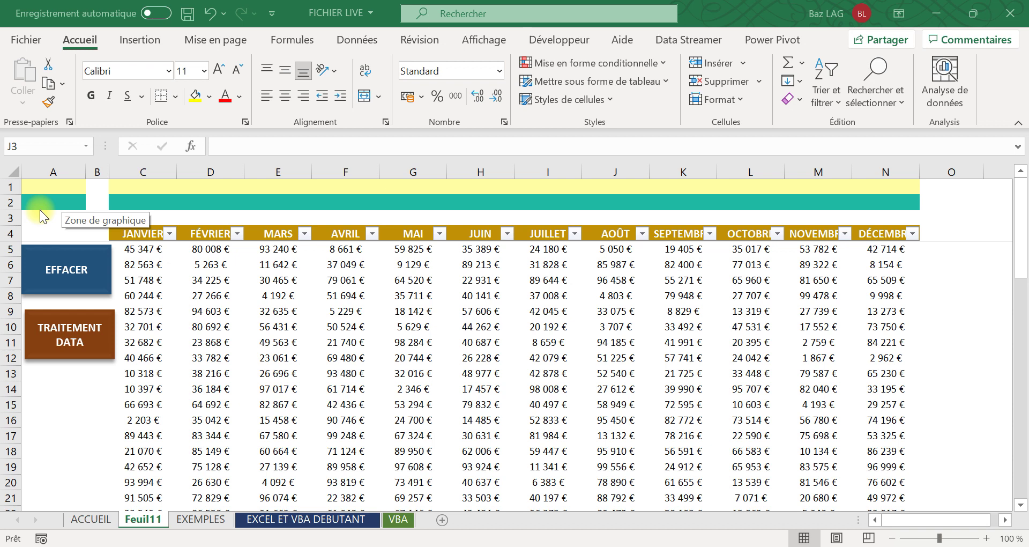
# Copy the yellow cell format from A1 onto the January value in C9, and from C9 onto C16.
pyautogui.click(55, 185)
pyautogui.click(47, 104)
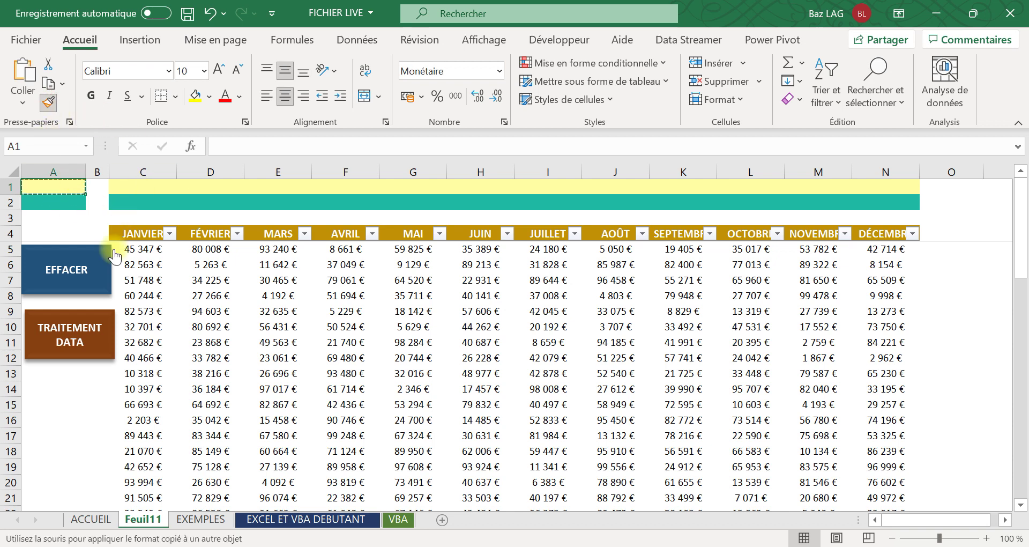
pyautogui.click(139, 311)
pyautogui.click(47, 103)
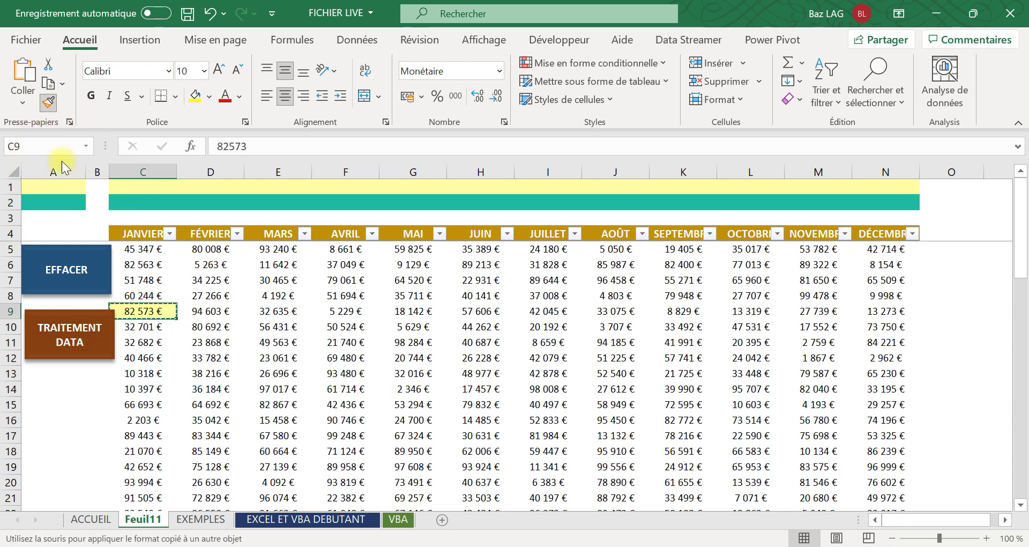
pyautogui.click(141, 419)
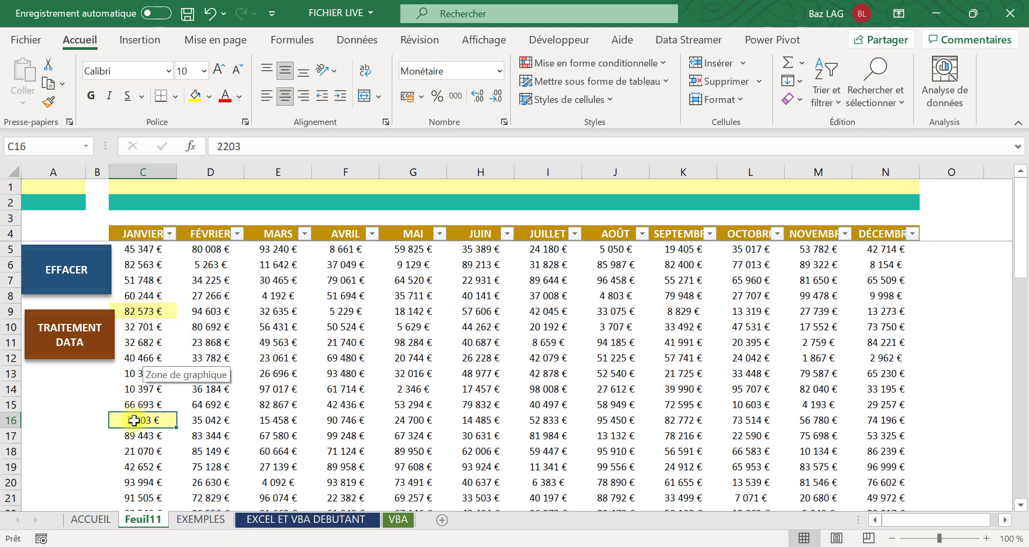
pyautogui.click(142, 185)
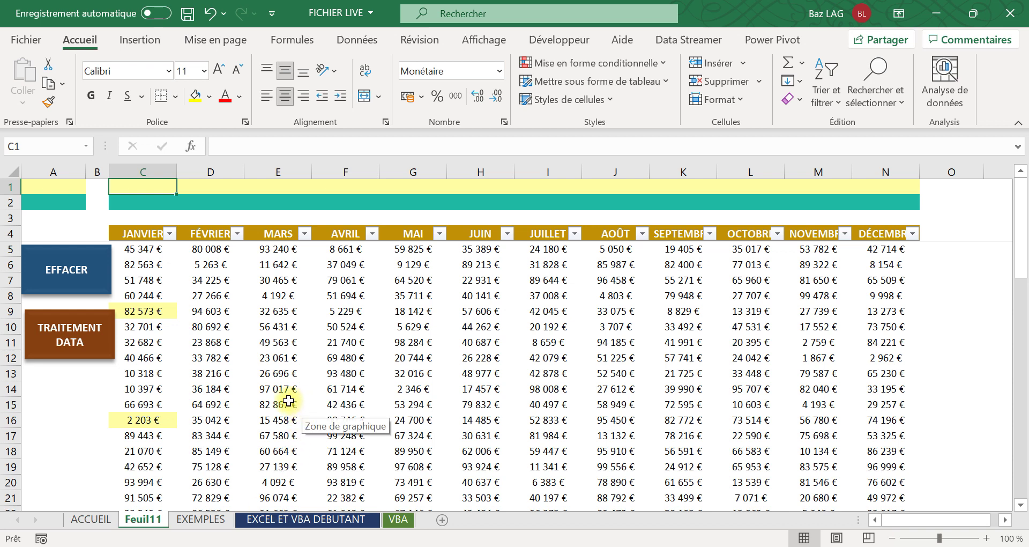
# Filter the JANVIER column by the yellow cell colour and select the two filtered amounts to read their sum.
pyautogui.click(168, 235)
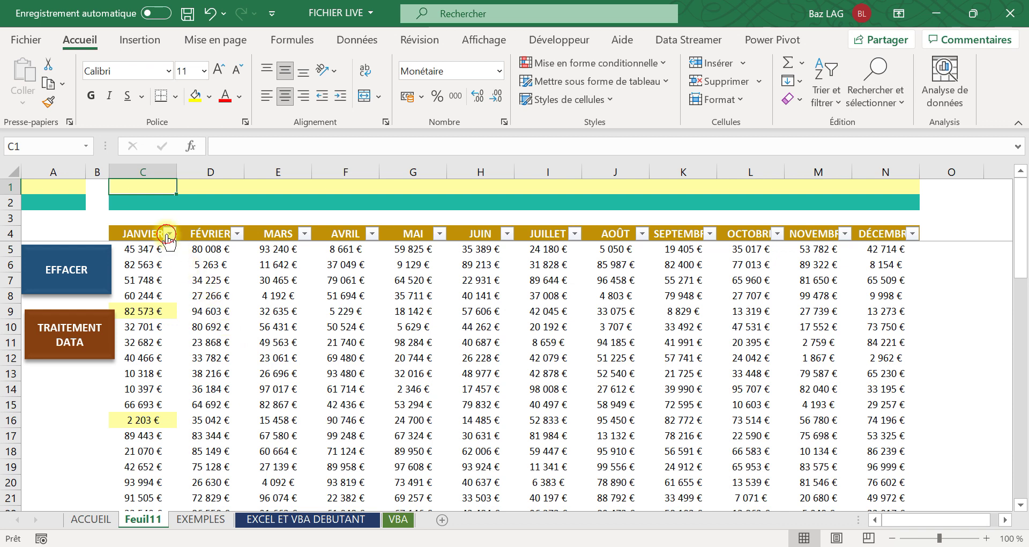
pyautogui.moveTo(242, 240)
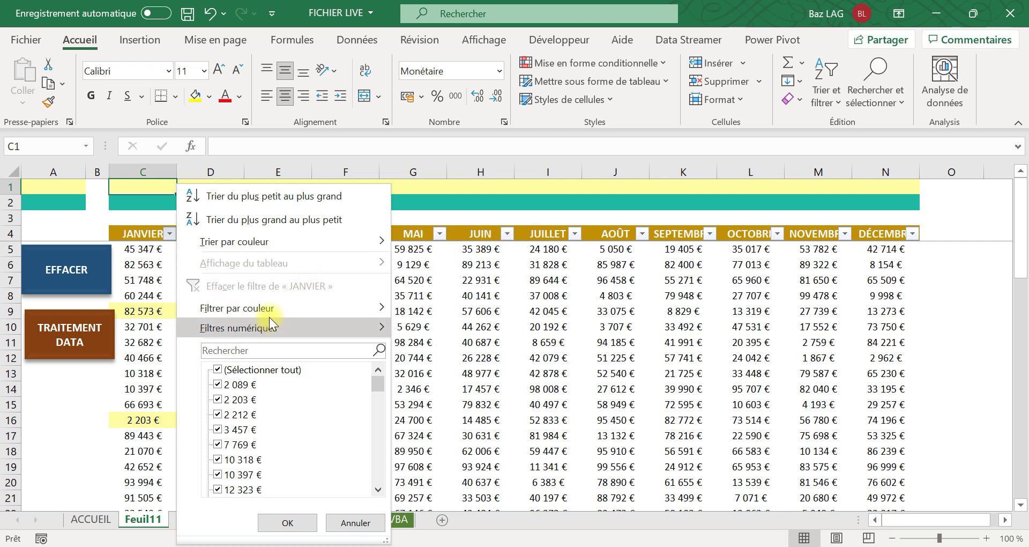
pyautogui.moveTo(270, 311)
pyautogui.click(447, 322)
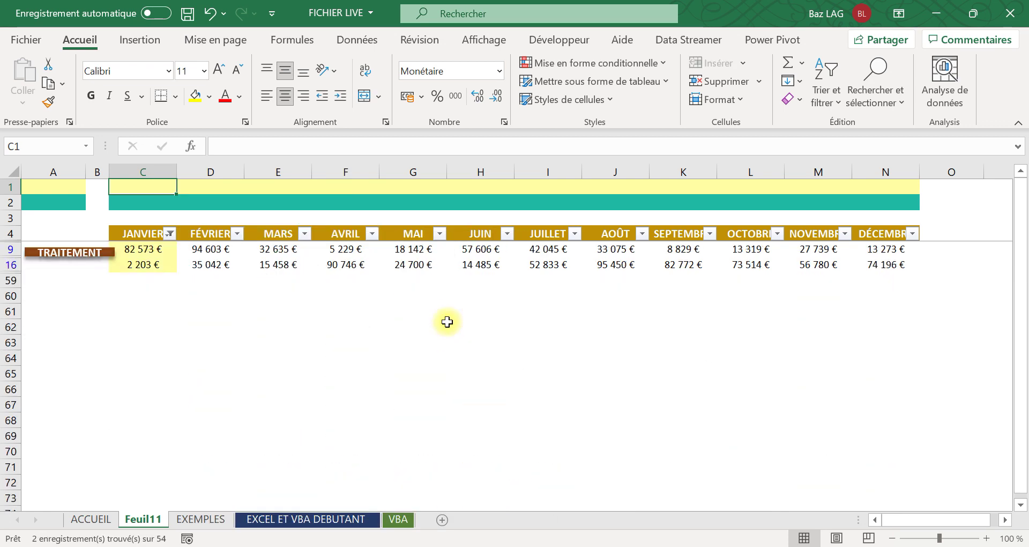
pyautogui.moveTo(160, 248); pyautogui.dragTo(152, 261)
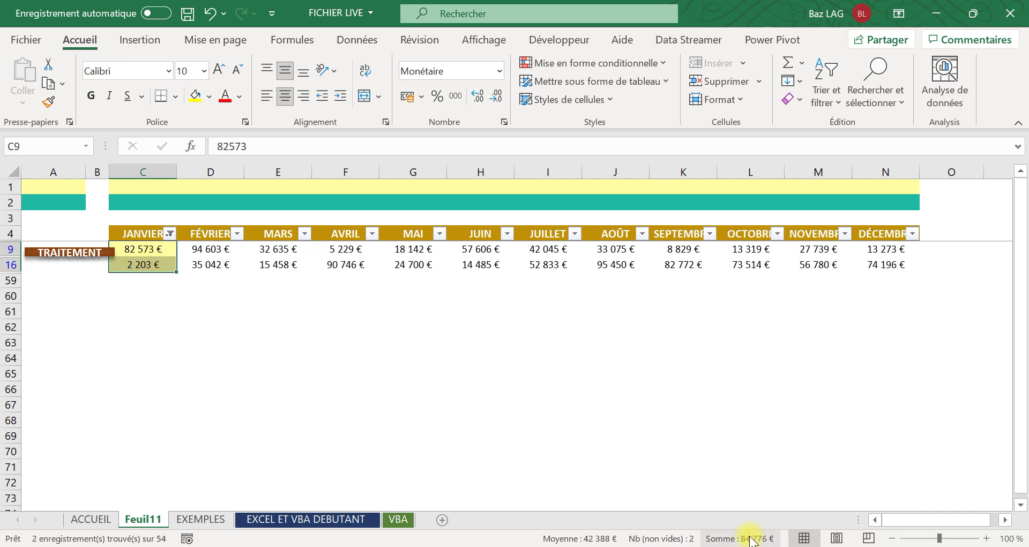
# Remove the colour filter by showing all JANVIER values, and clear the highlighted cells with the EFFACER macro.
pyautogui.click(170, 233)
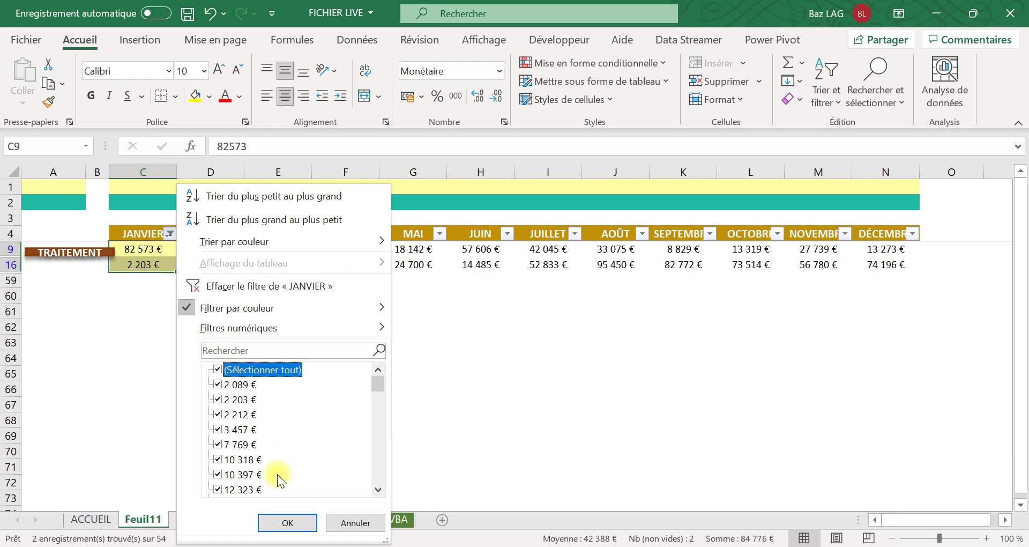
pyautogui.click(287, 522)
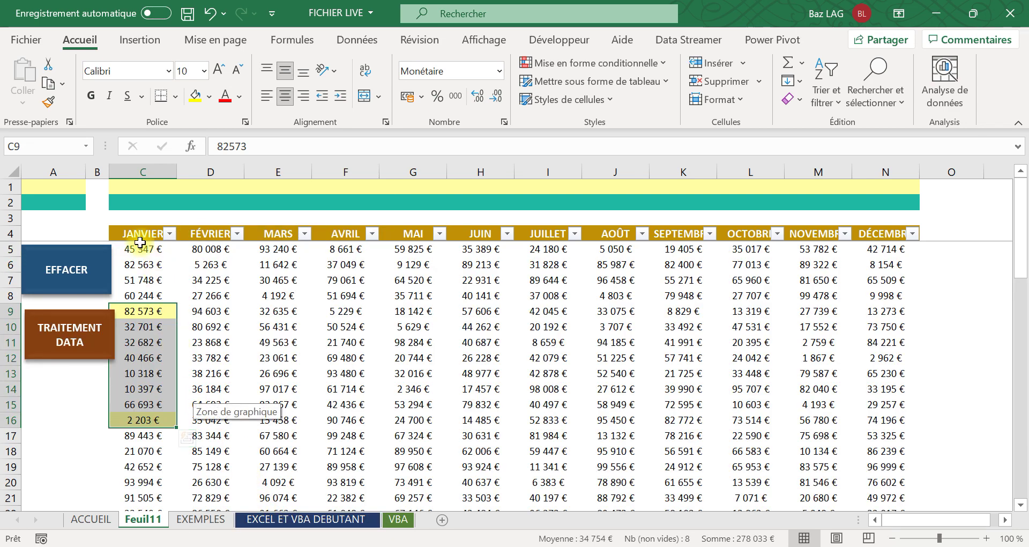
pyautogui.click(80, 266)
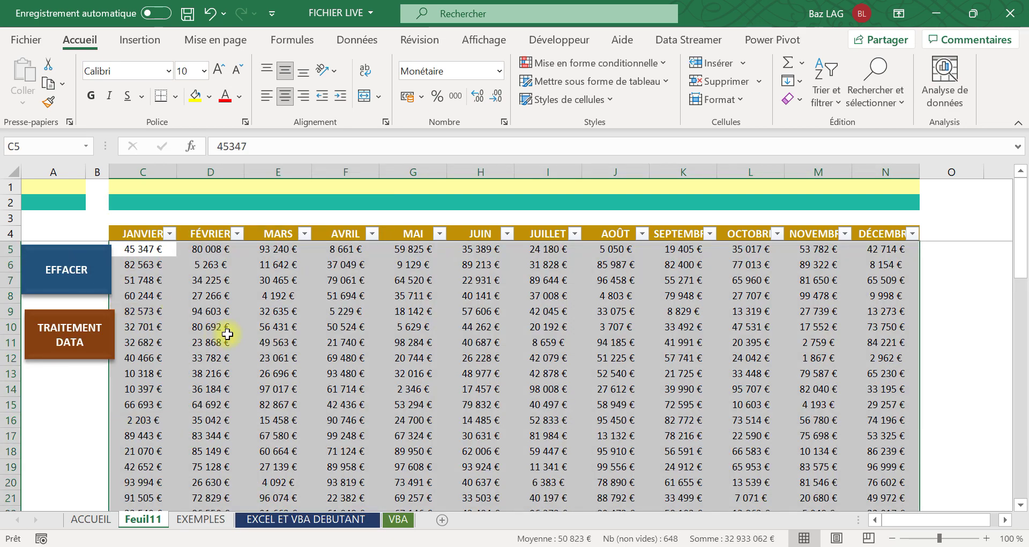
# Copy the yellow cell format from A1 onto the January value in C8.
pyautogui.click(63, 182)
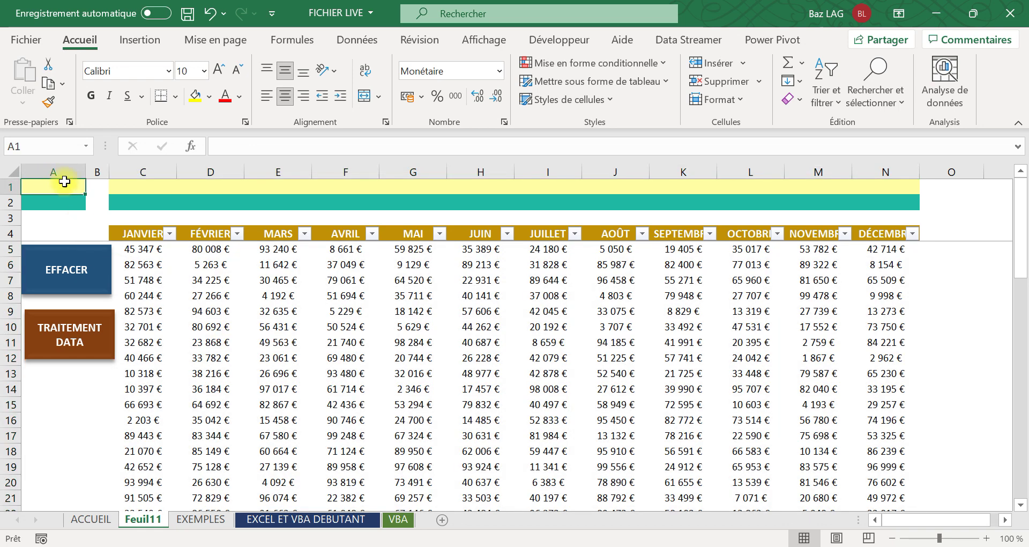
pyautogui.click(46, 99)
pyautogui.click(141, 295)
pyautogui.click(136, 389)
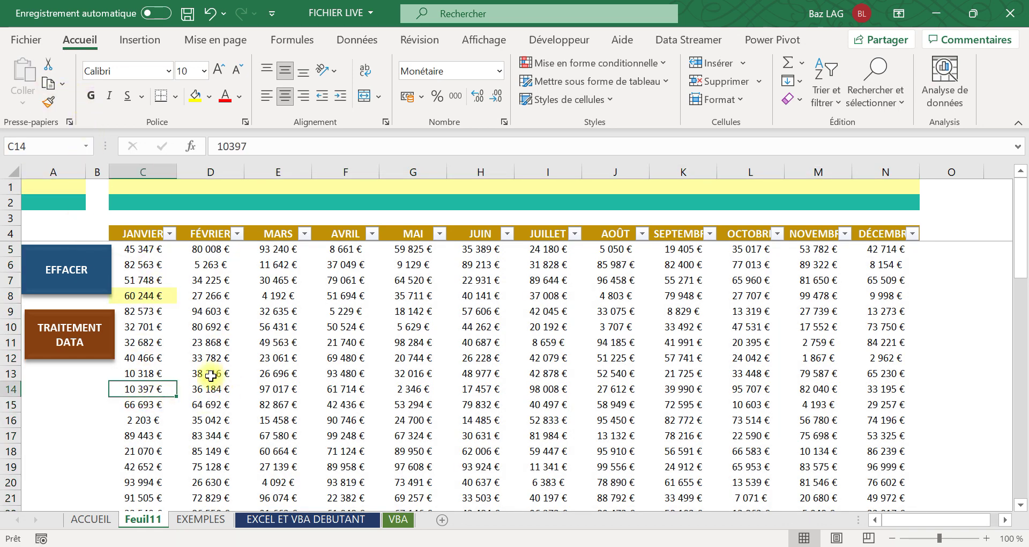
# Lock Format Painter on A1's yellow format and apply it to C14, D9, D15, F8, F17, E11 and E19.
pyautogui.click(50, 188)
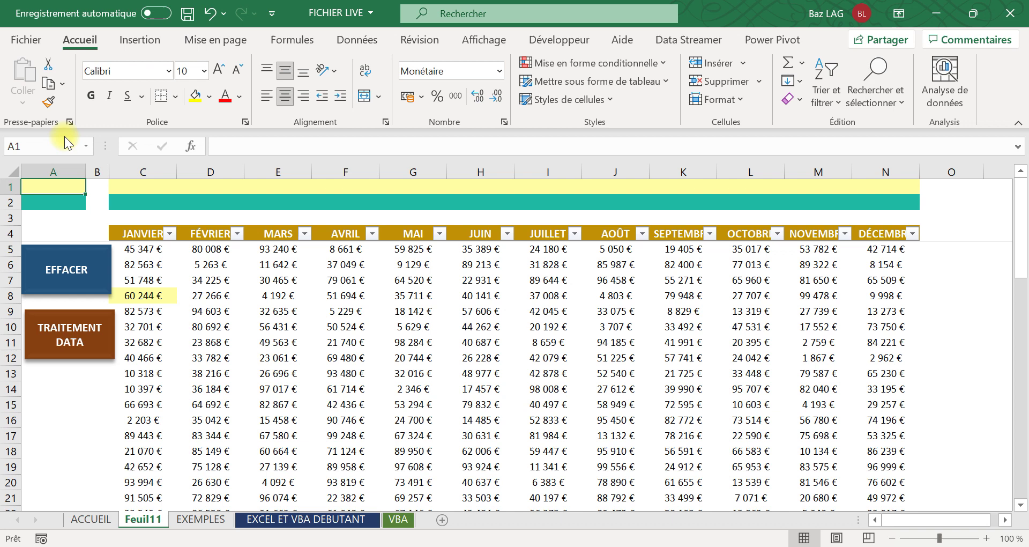
pyautogui.doubleClick(52, 102)
pyautogui.click(142, 389)
pyautogui.click(211, 311)
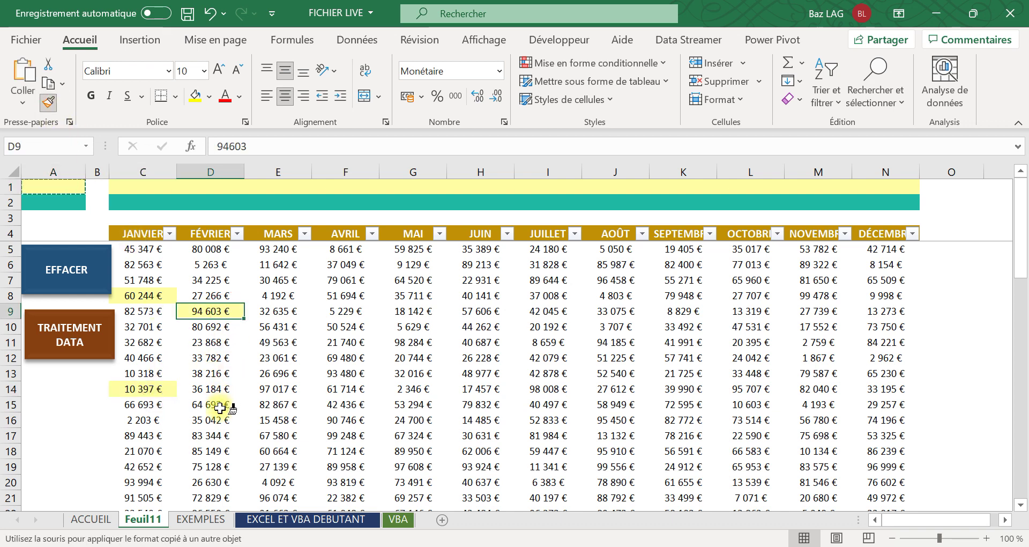
pyautogui.click(220, 407)
pyautogui.click(341, 296)
pyautogui.click(351, 435)
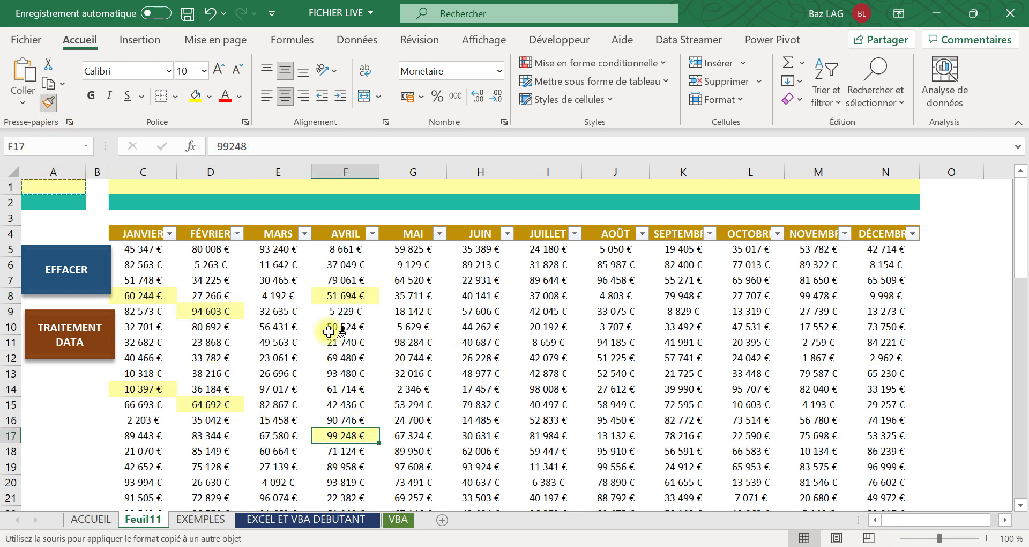
pyautogui.click(256, 344)
pyautogui.click(274, 465)
# Paint the yellow format onto the May to August values in H8, G14, G20, I8, I15, J8, J11 and I11.
pyautogui.click(475, 298)
pyautogui.click(410, 388)
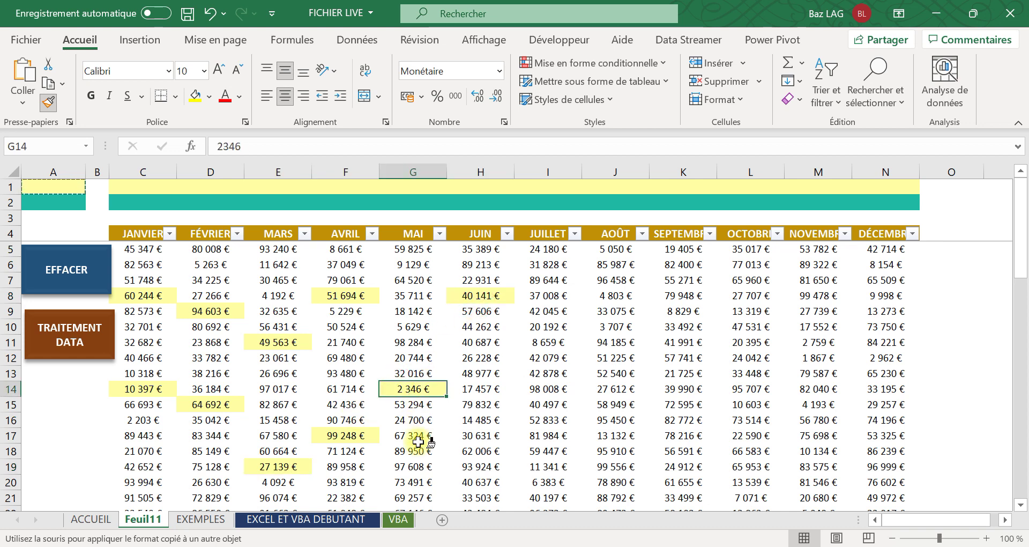
pyautogui.click(412, 482)
pyautogui.click(544, 296)
pyautogui.click(534, 406)
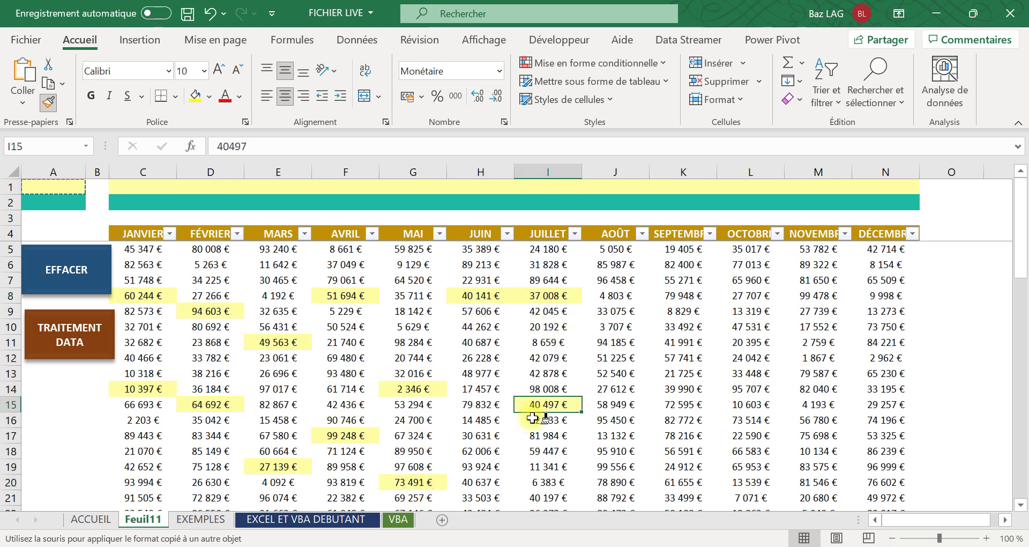
pyautogui.click(622, 297)
pyautogui.click(611, 342)
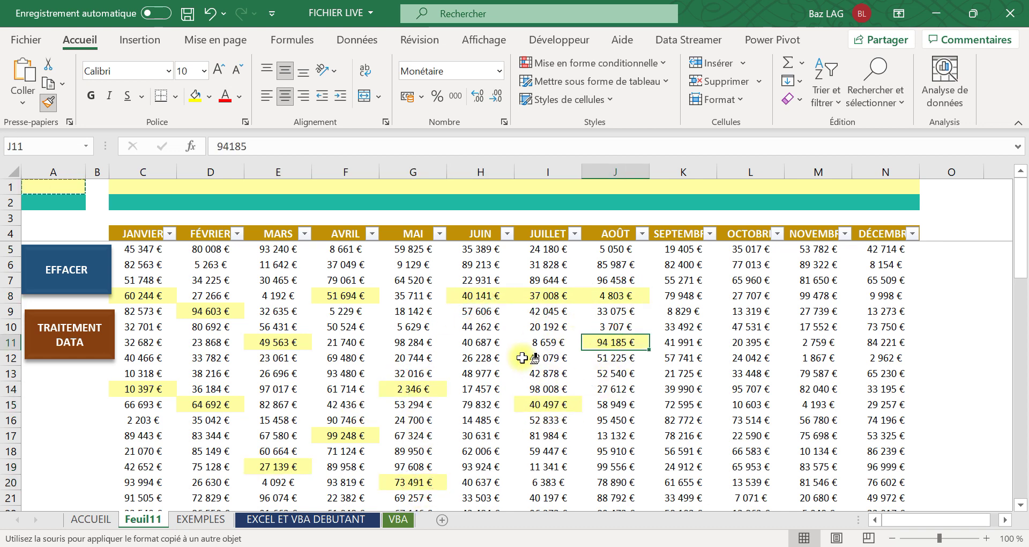
pyautogui.click(539, 343)
# Paint the yellow format onto the September to December values in K10, L9, M9, M14 and N12, and end format painting.
pyautogui.click(689, 324)
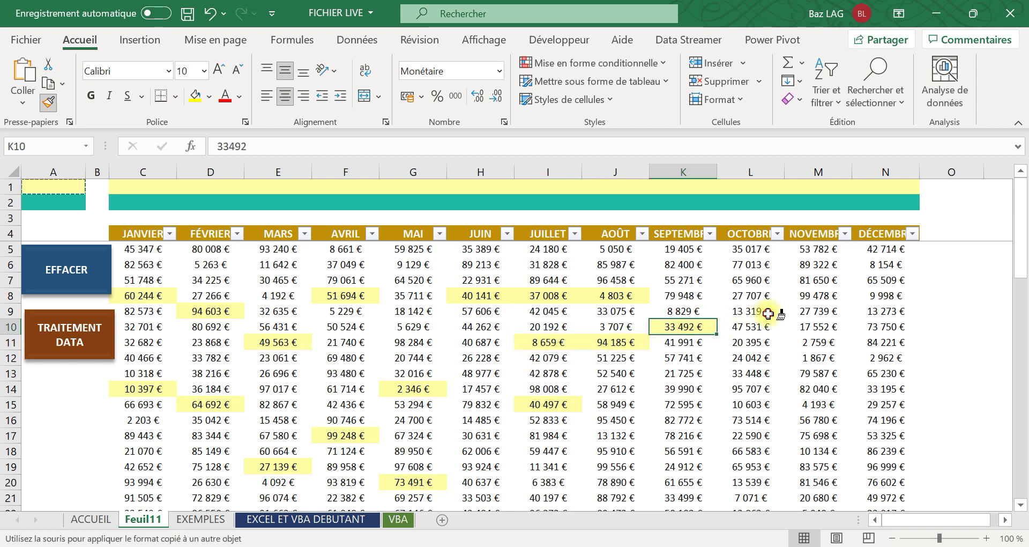
pyautogui.click(768, 313)
pyautogui.click(839, 312)
pyautogui.click(826, 389)
pyautogui.click(889, 361)
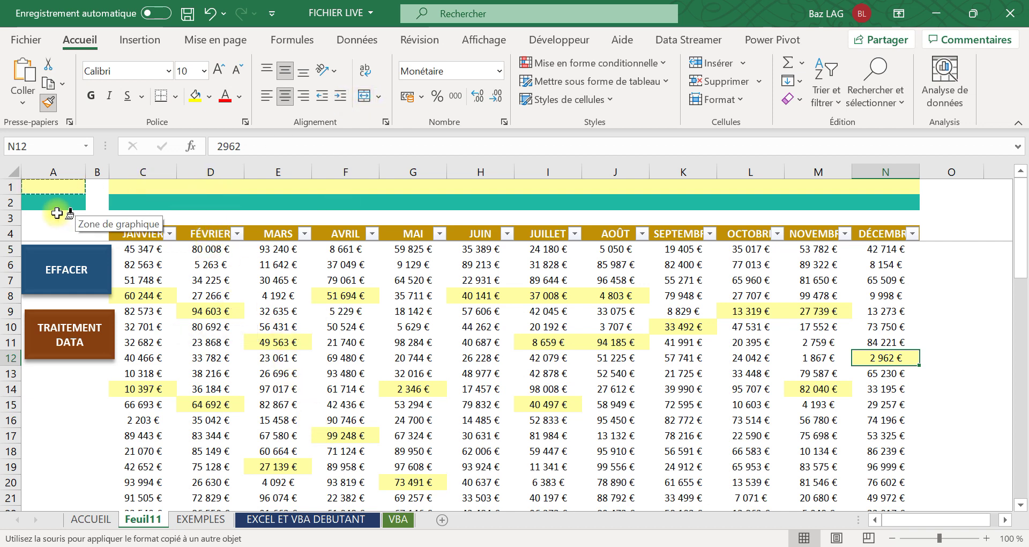
pyautogui.press('Escape')
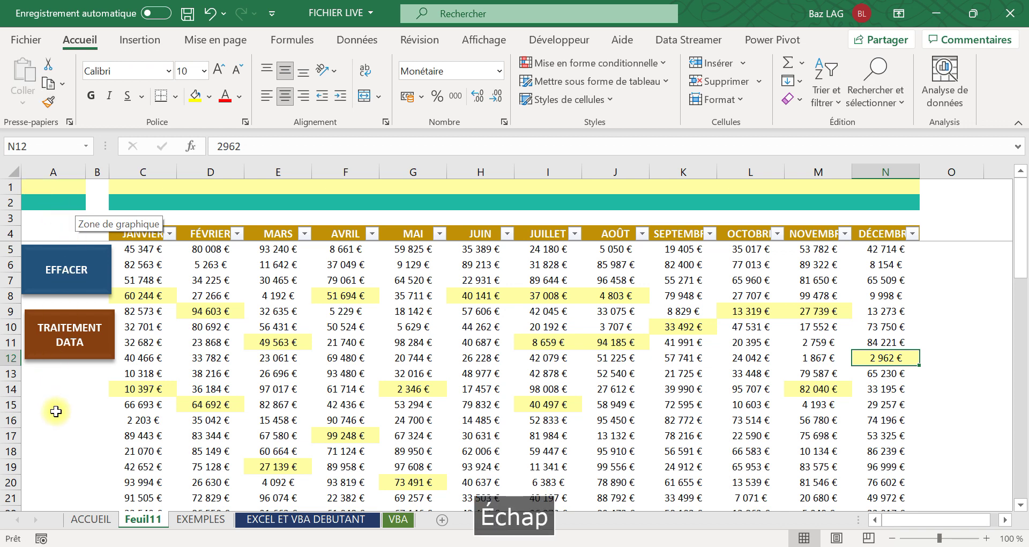
# Run the TRAITEMENT DATA macro to total the coloured cells per month, and select C8 and C14 to check January's sum.
pyautogui.click(51, 405)
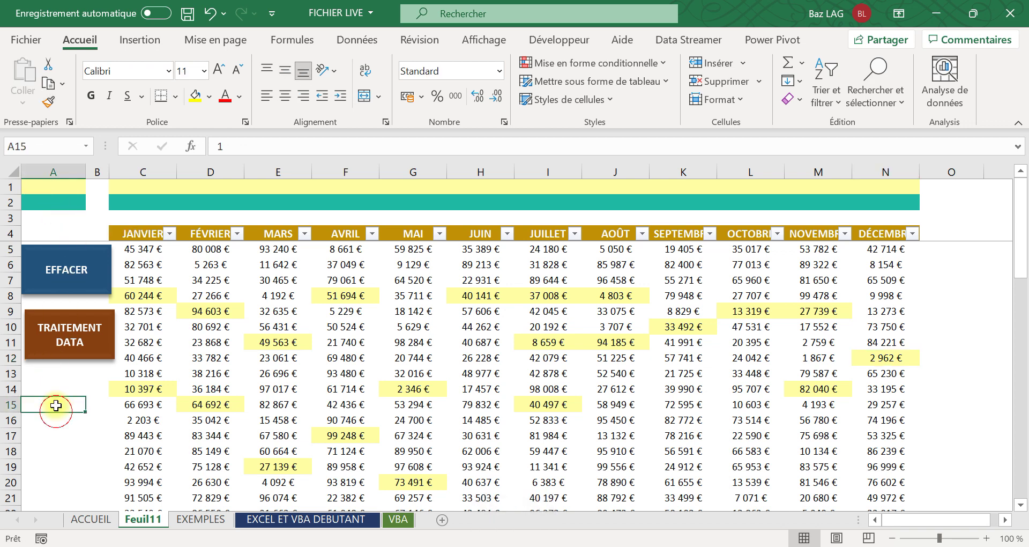
pyautogui.click(65, 343)
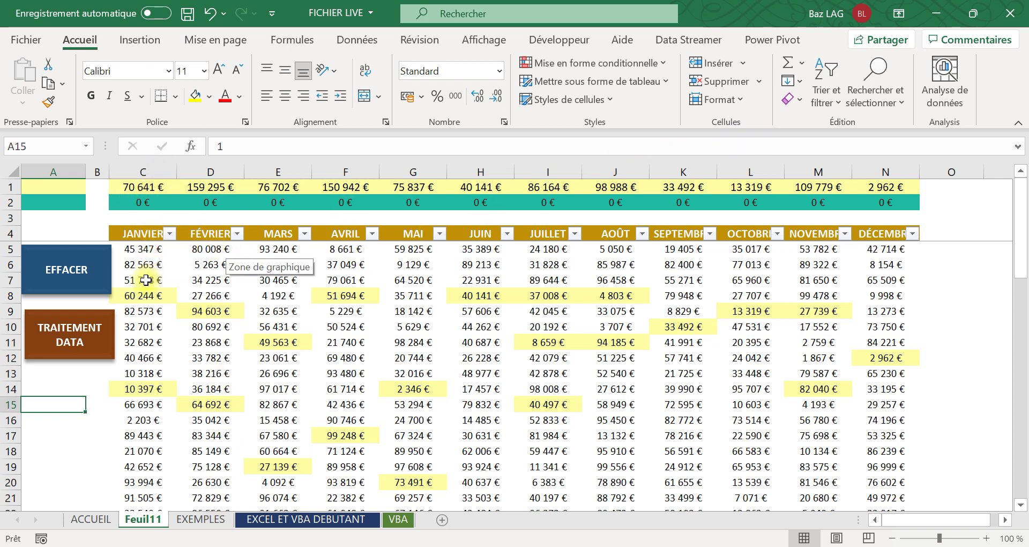
pyautogui.click(144, 296)
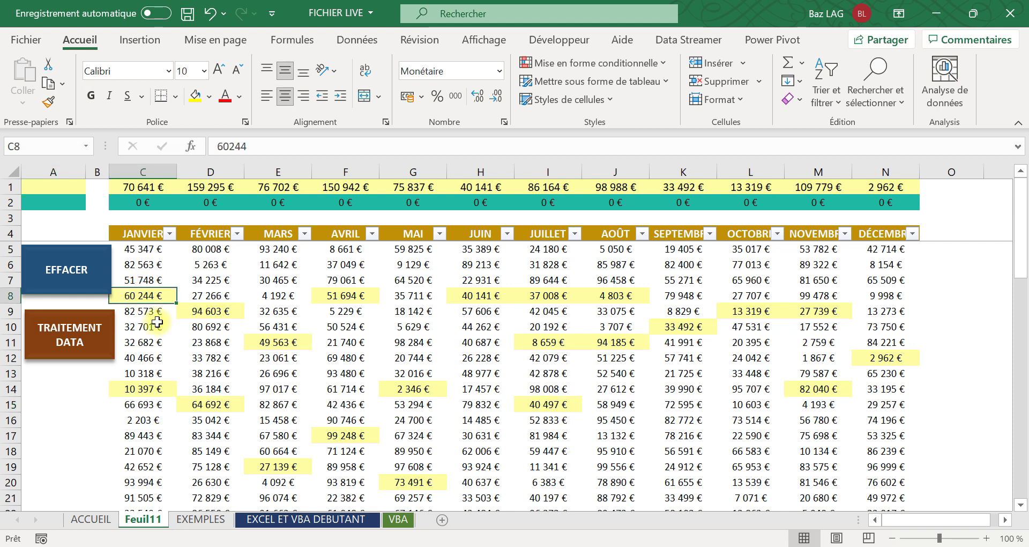
pyautogui.keyDown('ctrl'); pyautogui.click(144, 389); pyautogui.keyUp('ctrl')
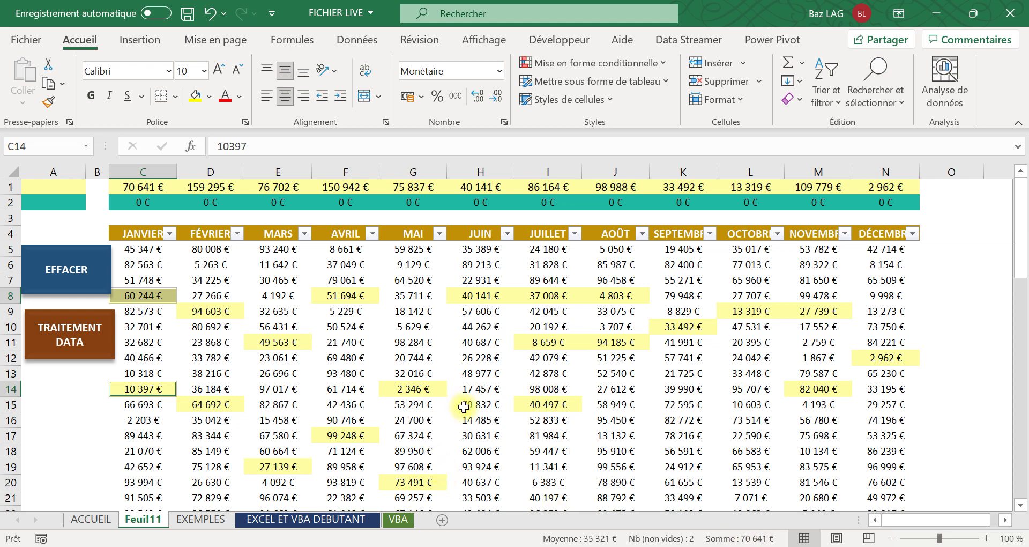
# Select the yellow July cells I8, I11 and I15 to compare their sum with the yellow total in row 1.
pyautogui.click(549, 392)
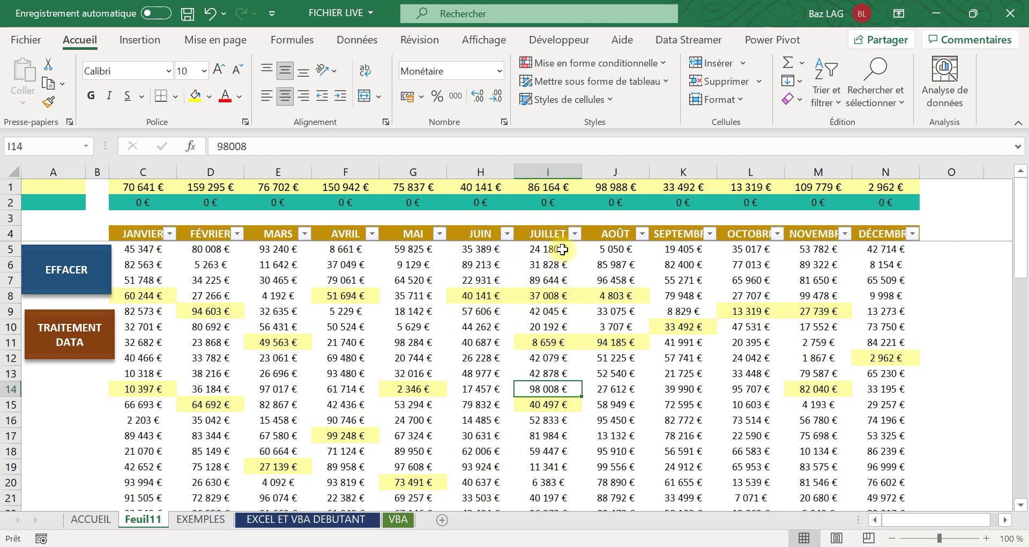
pyautogui.click(542, 295)
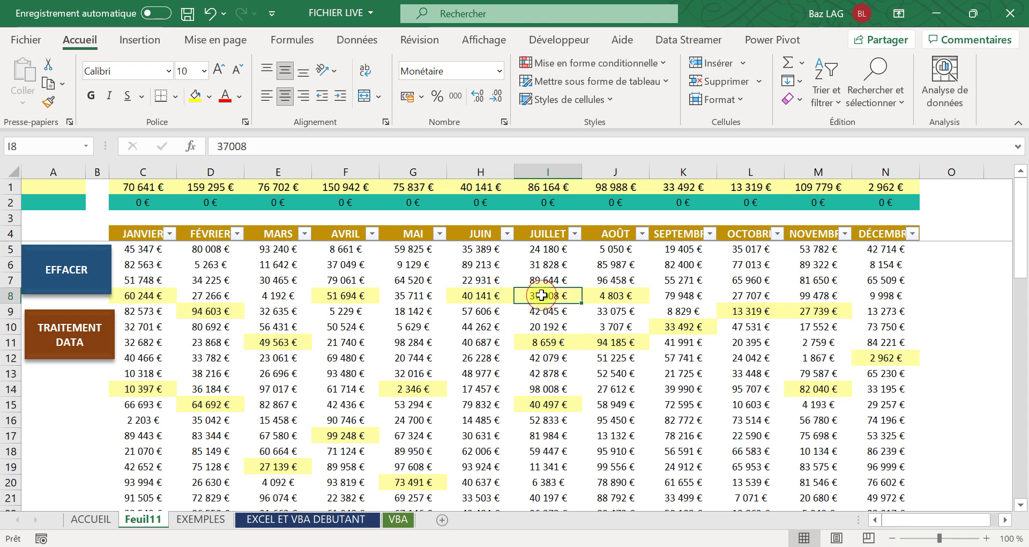
pyautogui.keyDown('ctrl'); pyautogui.click(551, 345); pyautogui.keyUp('ctrl')
pyautogui.keyDown('ctrl'); pyautogui.click(555, 407); pyautogui.keyUp('ctrl')
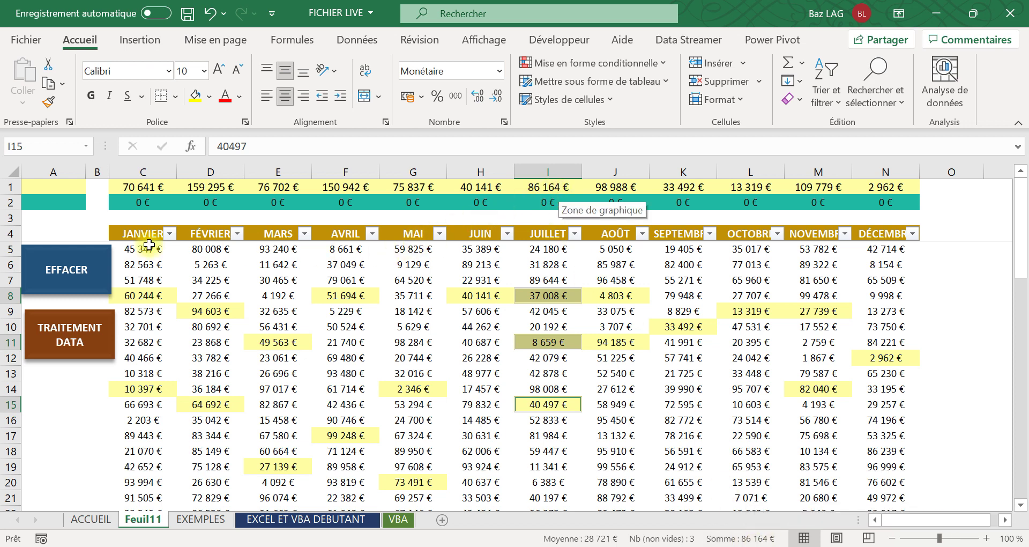
# Clear the yellow highlights with the EFFACER macro, and paint A2's teal format onto C14, C9, E13, F8 and D9.
pyautogui.click(53, 257)
pyautogui.click(384, 343)
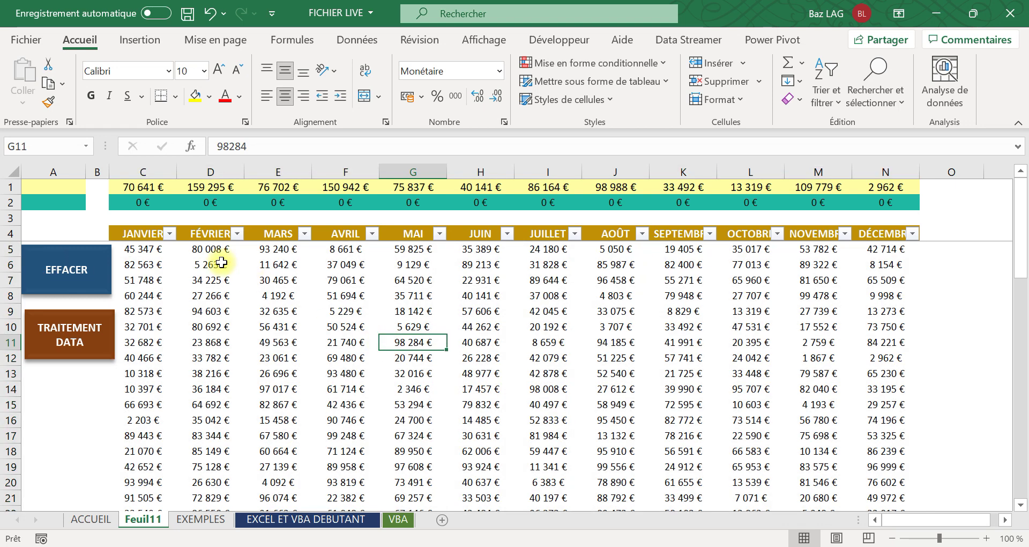
pyautogui.click(49, 196)
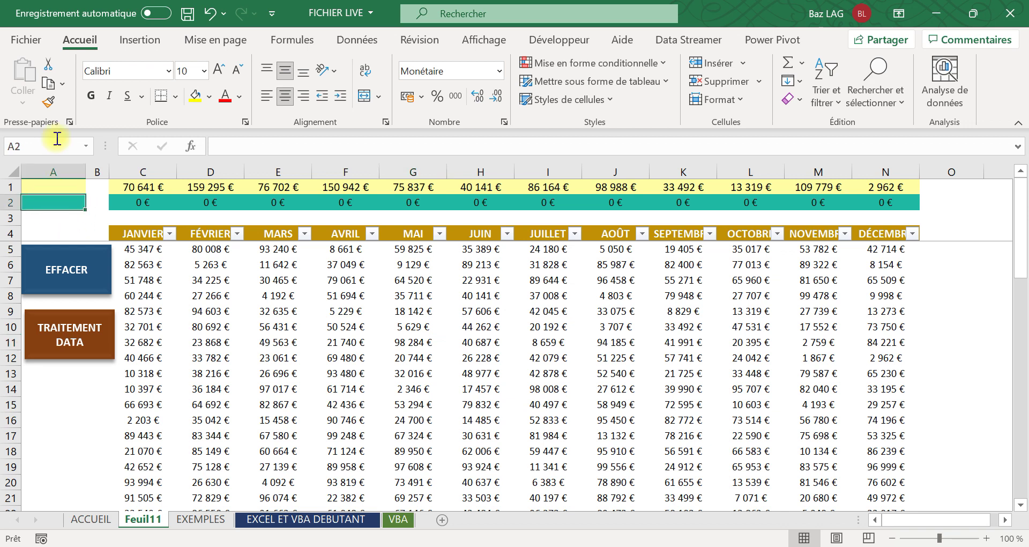
pyautogui.click(49, 102)
pyautogui.click(150, 391)
pyautogui.click(168, 309)
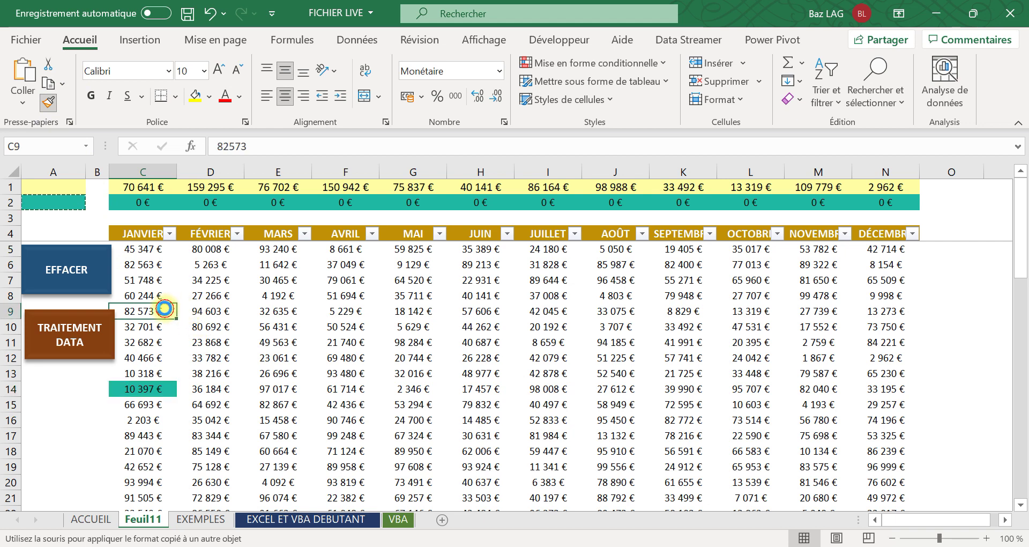
pyautogui.click(253, 376)
pyautogui.click(365, 295)
pyautogui.click(236, 310)
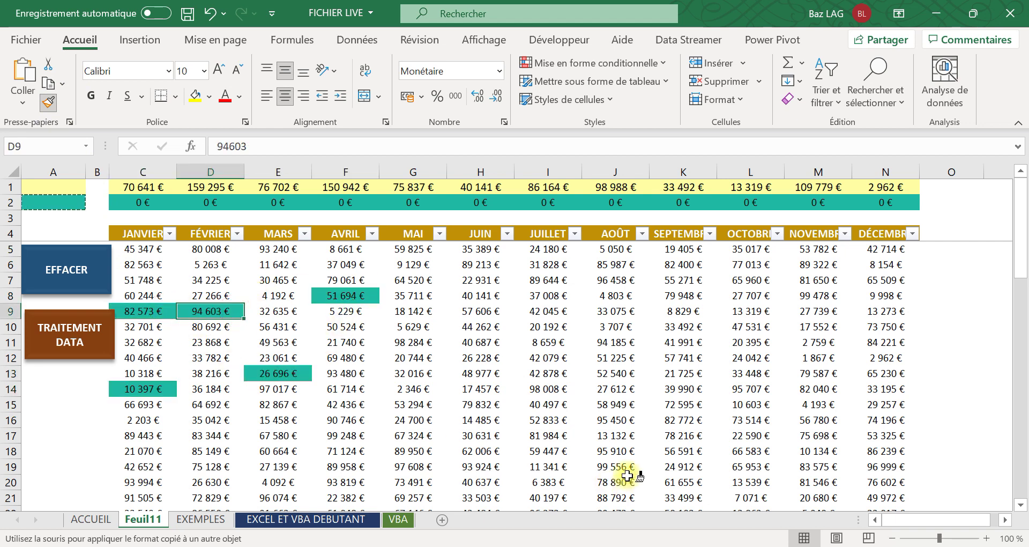
# Paint A2's teal format onto the May to September values in I17, G17, H10, K8 and J12.
pyautogui.click(532, 437)
pyautogui.click(391, 432)
pyautogui.click(485, 326)
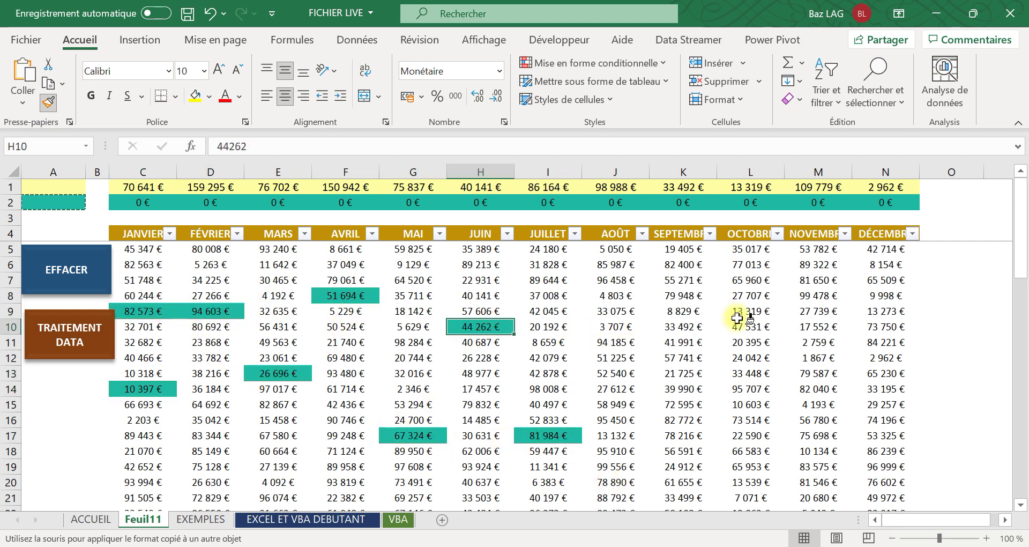
pyautogui.click(672, 295)
pyautogui.click(596, 357)
# Paint the teal format onto the lower values in F32, C28, J30, I26, M25, L27 and K24.
pyautogui.scroll(-6, 765, 426)
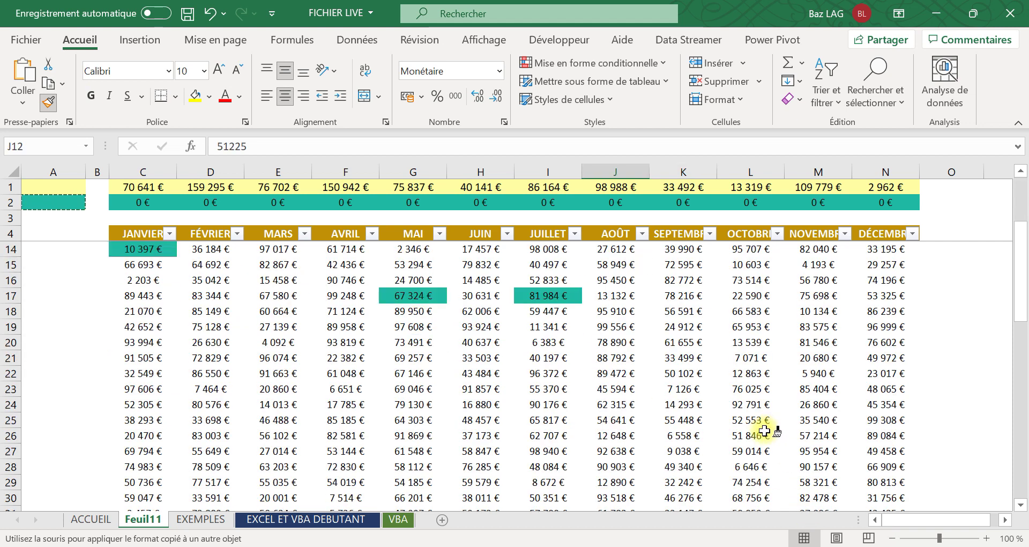
pyautogui.click(314, 385)
pyautogui.click(161, 327)
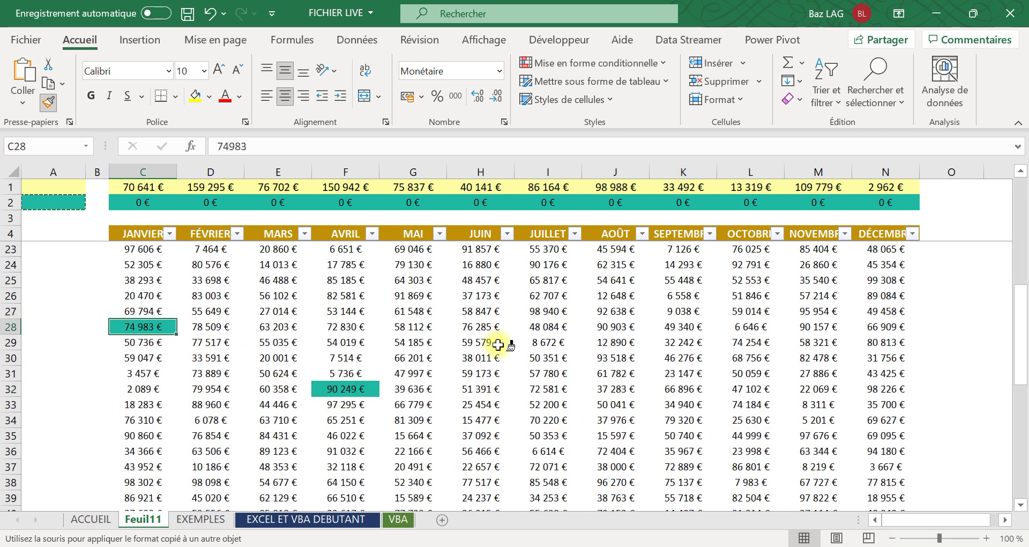
pyautogui.click(616, 354)
pyautogui.click(521, 296)
pyautogui.click(847, 281)
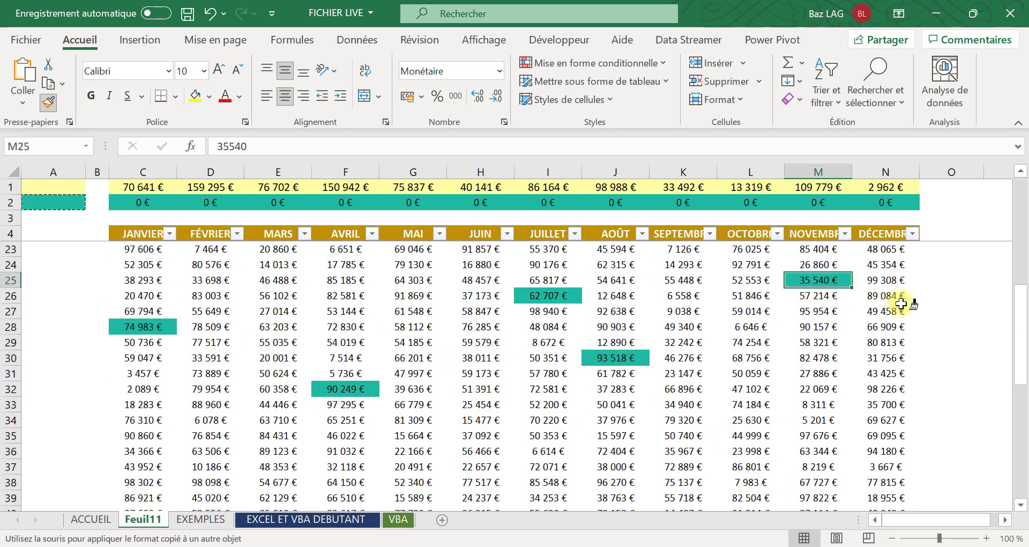
pyautogui.click(740, 310)
pyautogui.click(682, 266)
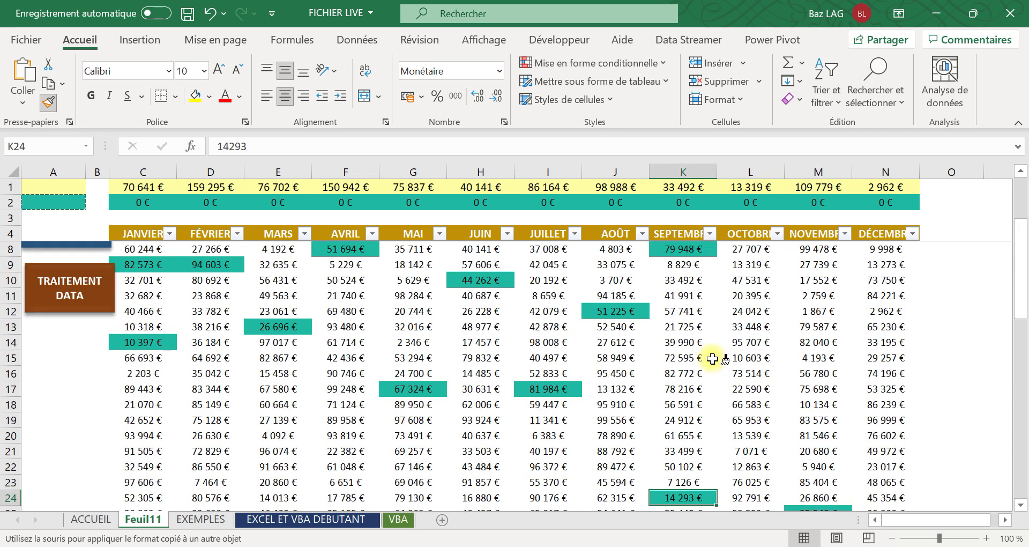
# Paint the teal format onto the October to December values in L13, M9 and N11, and end format painting.
pyautogui.scroll(5, 707, 284)
pyautogui.click(750, 328)
pyautogui.click(818, 266)
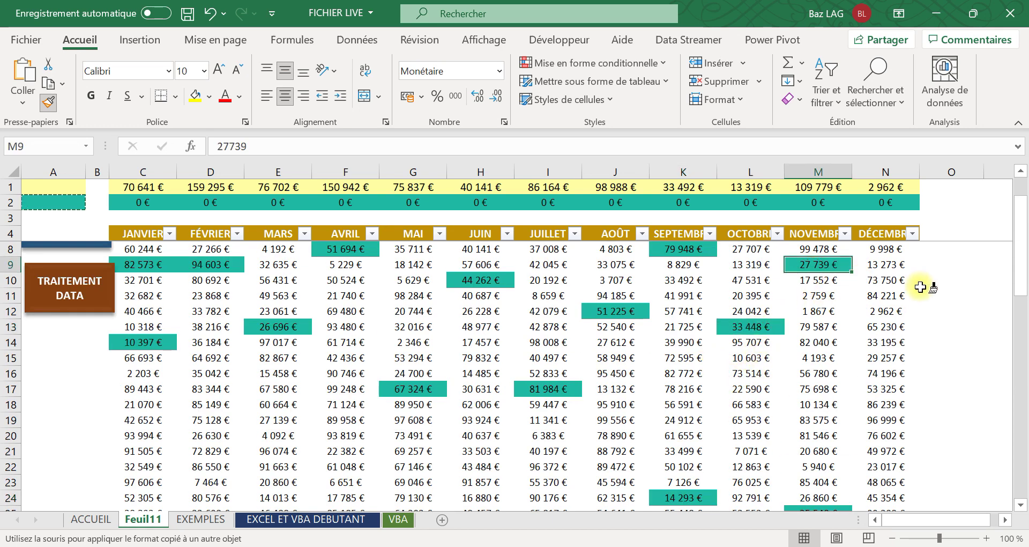
pyautogui.click(900, 293)
pyautogui.press('Escape')
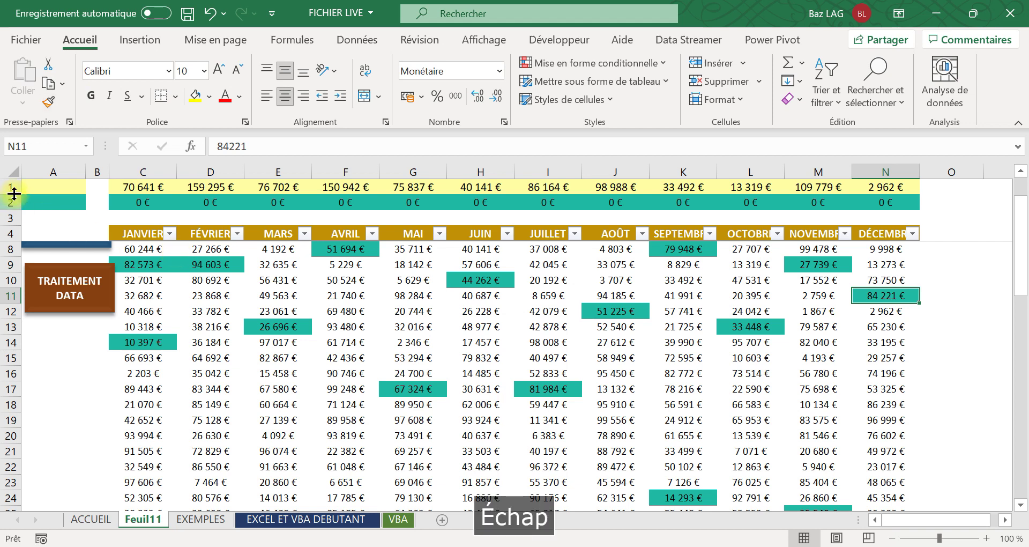
# Paint A1's yellow format onto the January to April values in C18, C21, D17, F13, E10, F17 and F22.
pyautogui.click(53, 190)
pyautogui.click(49, 101)
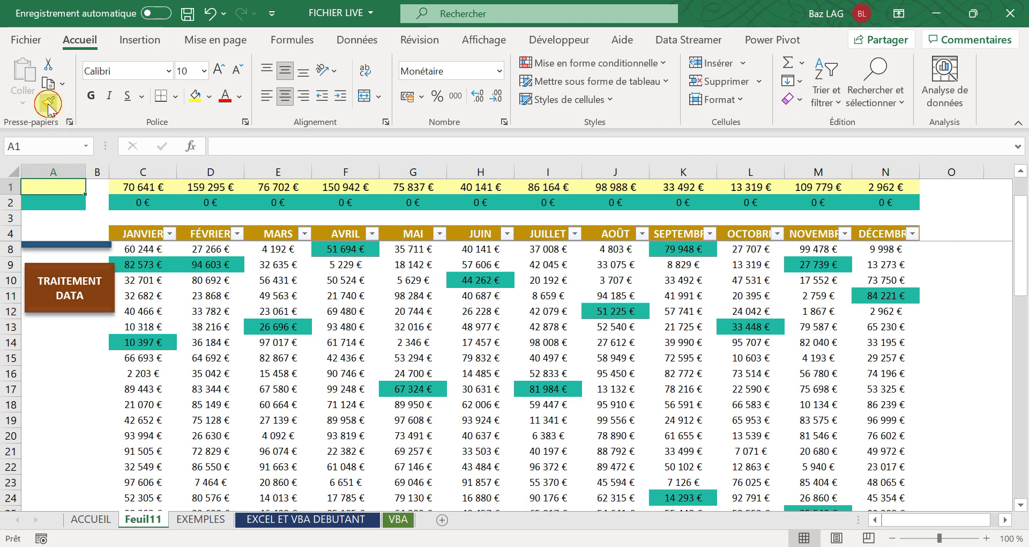
pyautogui.click(143, 404)
pyautogui.click(145, 455)
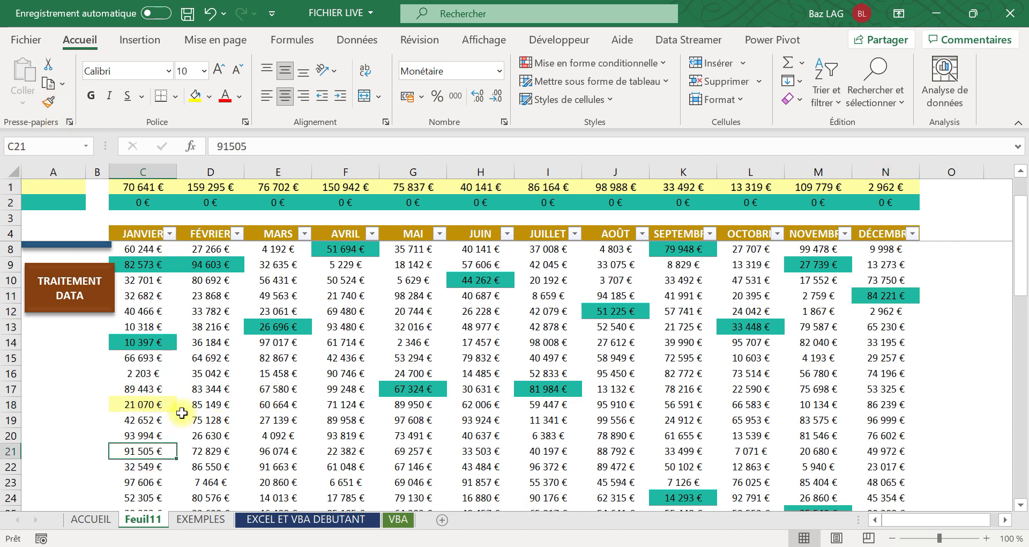
pyautogui.click(53, 187)
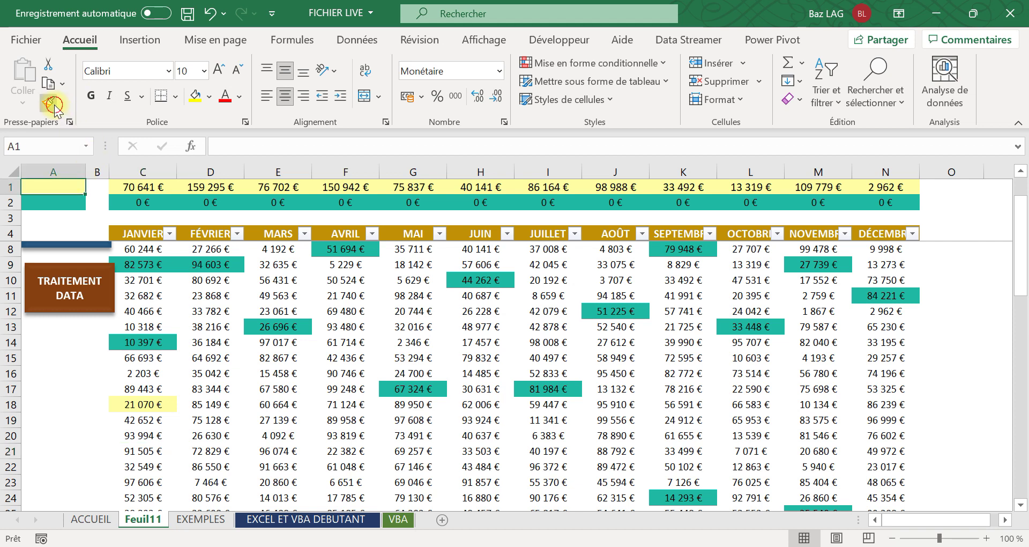
pyautogui.click(48, 102)
pyautogui.click(228, 389)
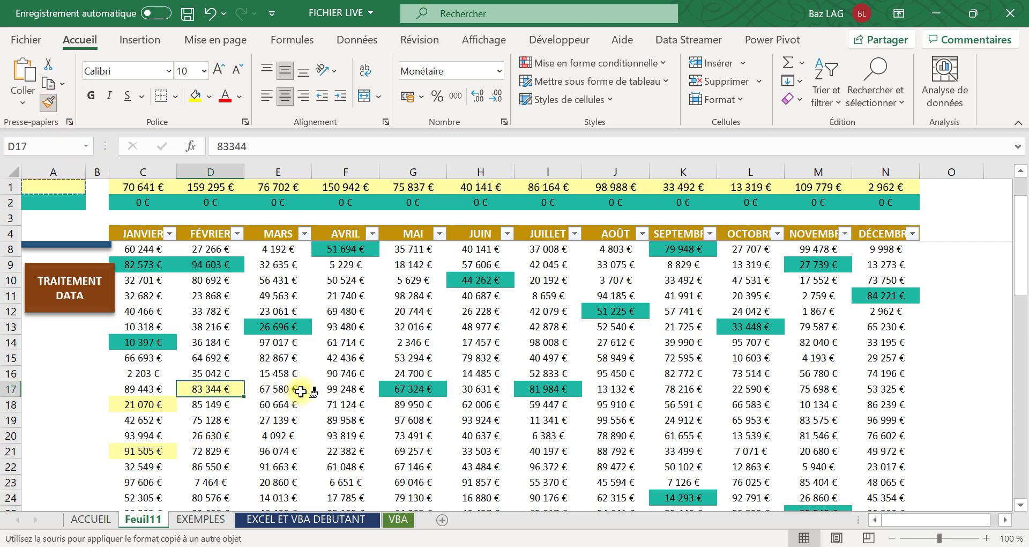
pyautogui.click(343, 327)
pyautogui.click(274, 280)
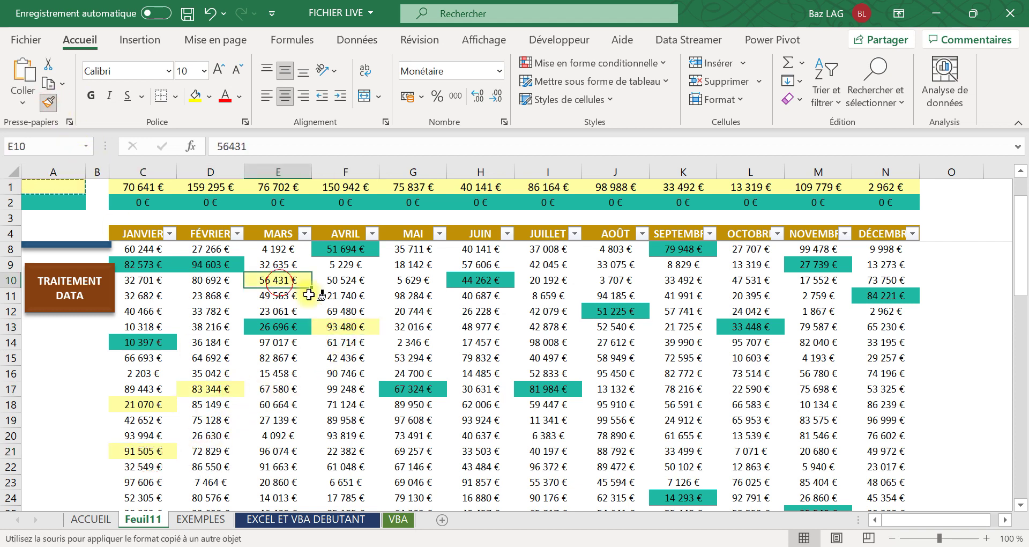
pyautogui.click(346, 388)
pyautogui.click(346, 467)
# Paint the yellow format onto the May to August values in H20, G20, H13, G12, I10, I14 and J15.
pyautogui.click(479, 437)
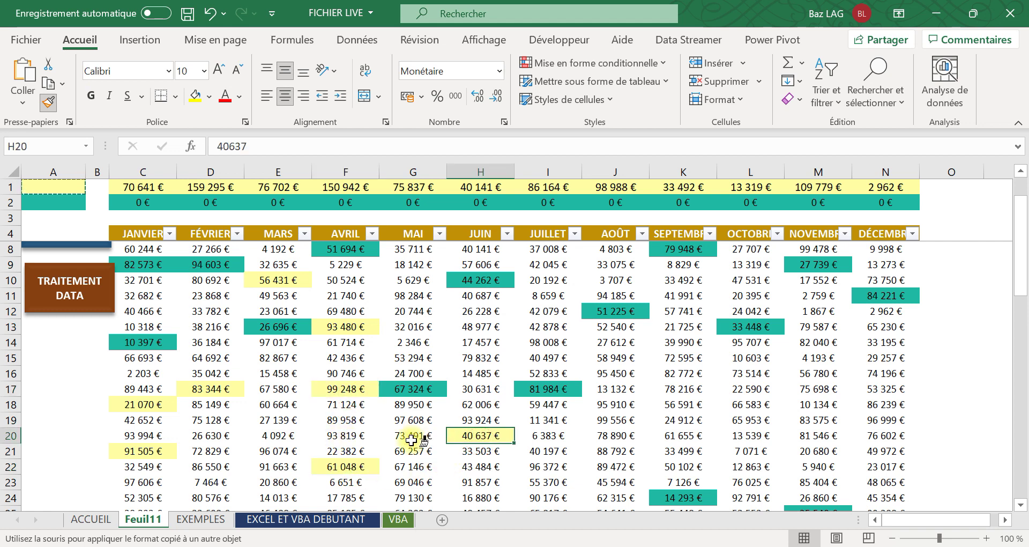
pyautogui.click(412, 435)
pyautogui.click(480, 327)
pyautogui.click(413, 311)
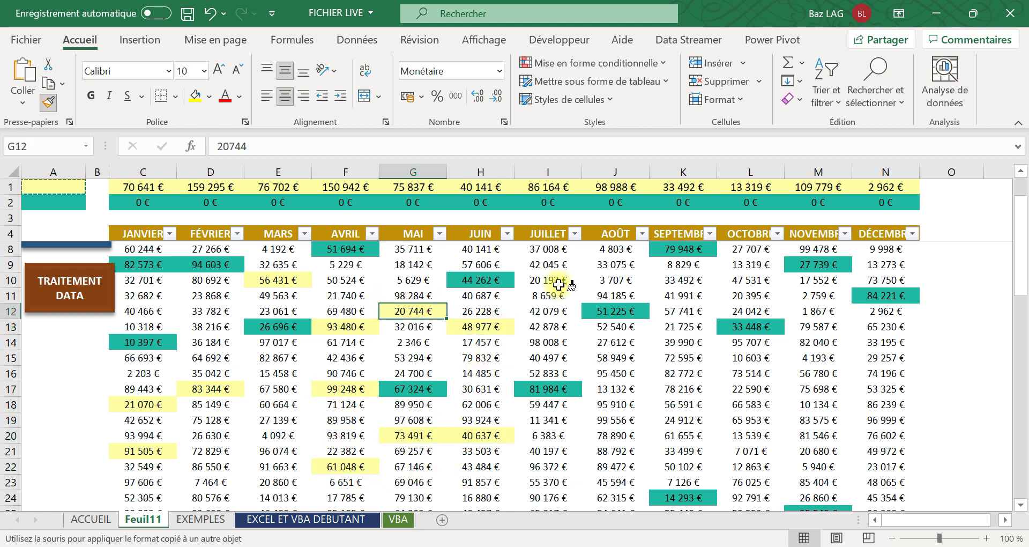
pyautogui.click(548, 280)
pyautogui.click(548, 342)
pyautogui.click(615, 358)
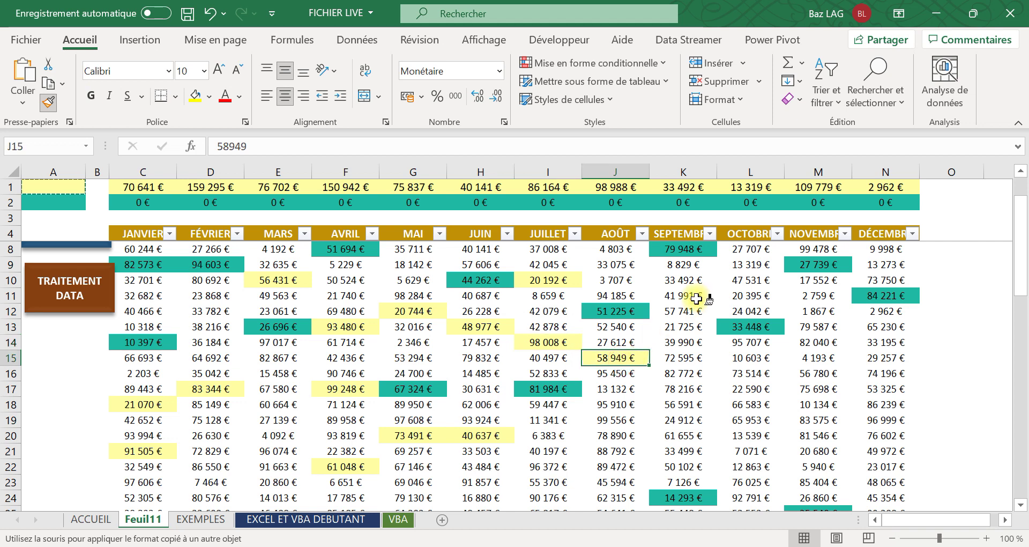
# Paint the yellow format onto K11, J9, L10, L19, K17, M16, L16 and N15, and end format painting.
pyautogui.click(683, 295)
pyautogui.click(615, 264)
pyautogui.click(751, 280)
pyautogui.click(751, 420)
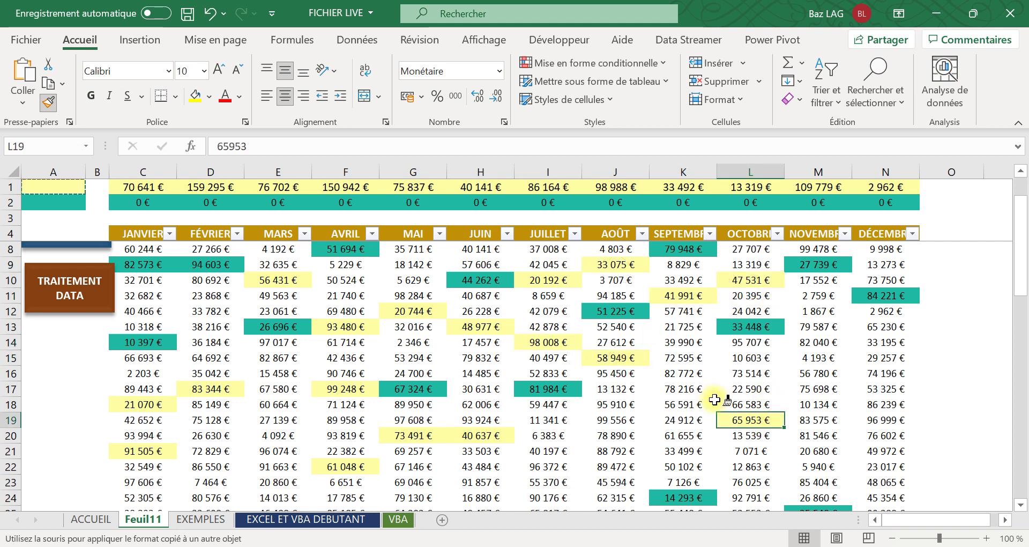
pyautogui.click(683, 389)
pyautogui.click(819, 373)
pyautogui.click(748, 370)
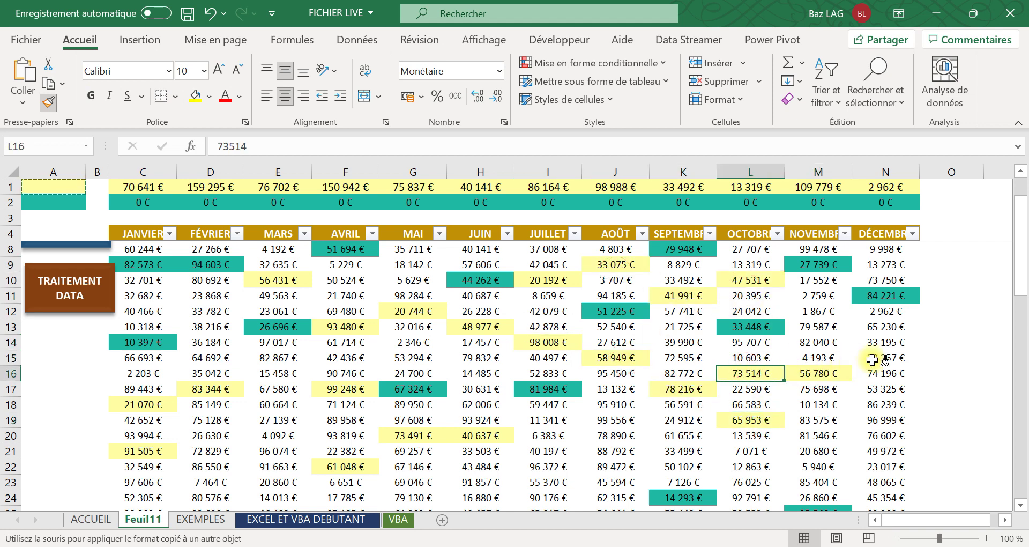
pyautogui.click(885, 356)
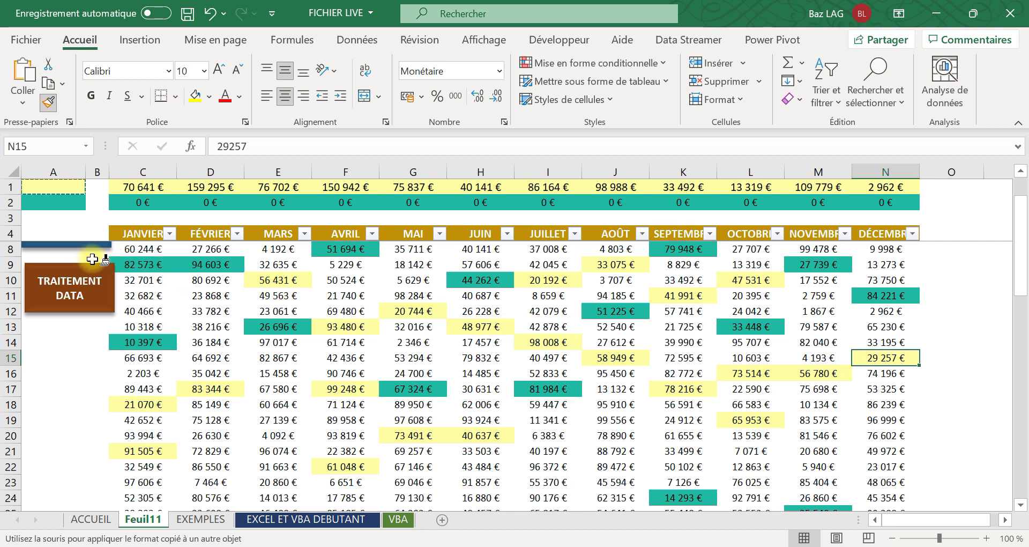
pyautogui.press('Escape')
# Run the TRAITEMENT DATA macro to total both colours per month, and select C18 and C21 to check January's yellow sum.
pyautogui.scroll(1, 51, 365)
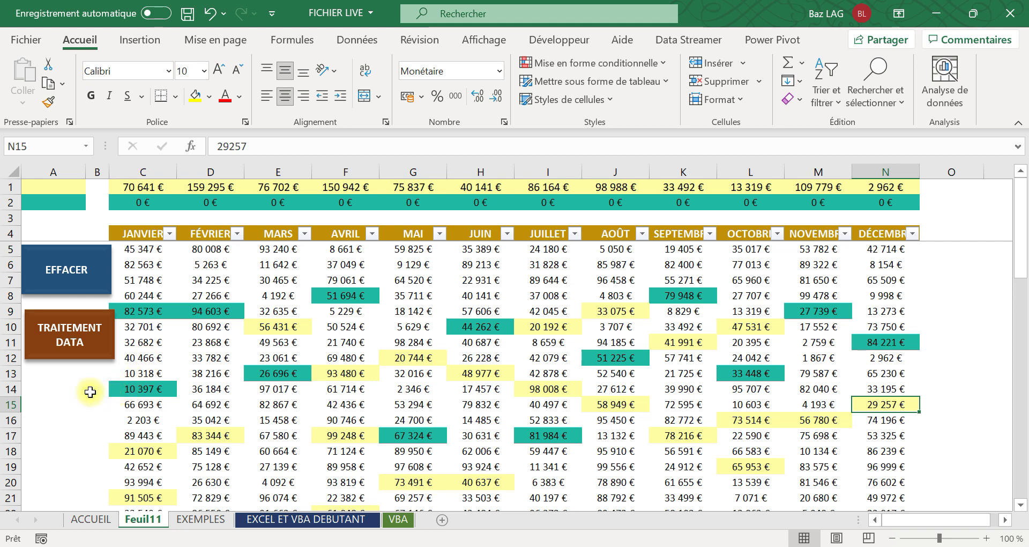
pyautogui.click(78, 350)
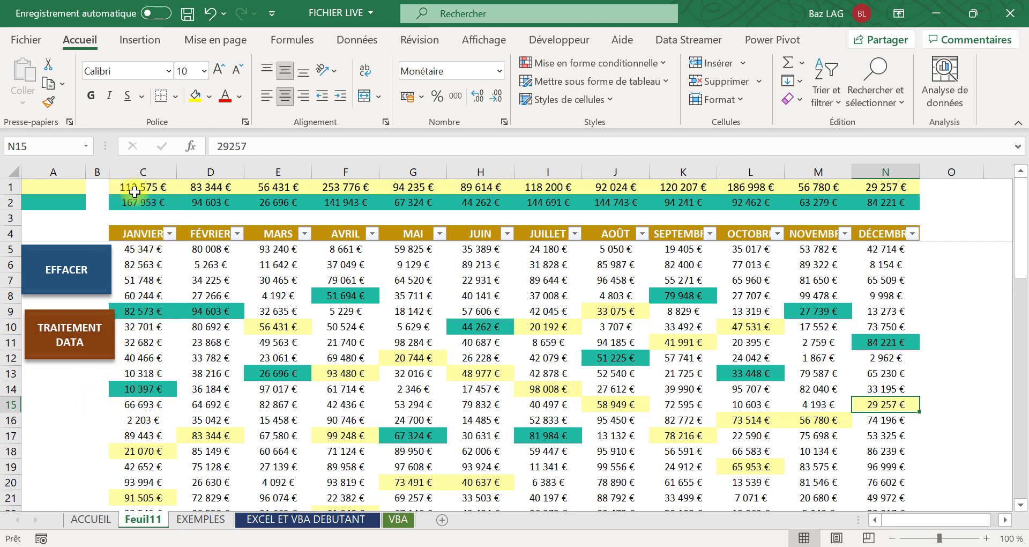
pyautogui.scroll(-2, 147, 381)
pyautogui.click(147, 361)
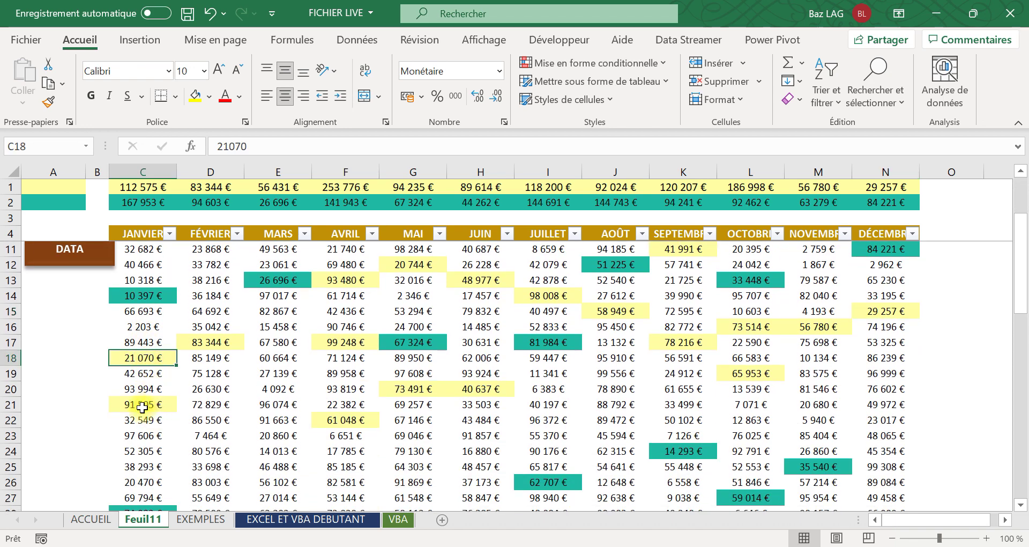
pyautogui.keyDown('ctrl'); pyautogui.click(142, 408); pyautogui.keyUp('ctrl')
pyautogui.scroll(-5, 153, 458)
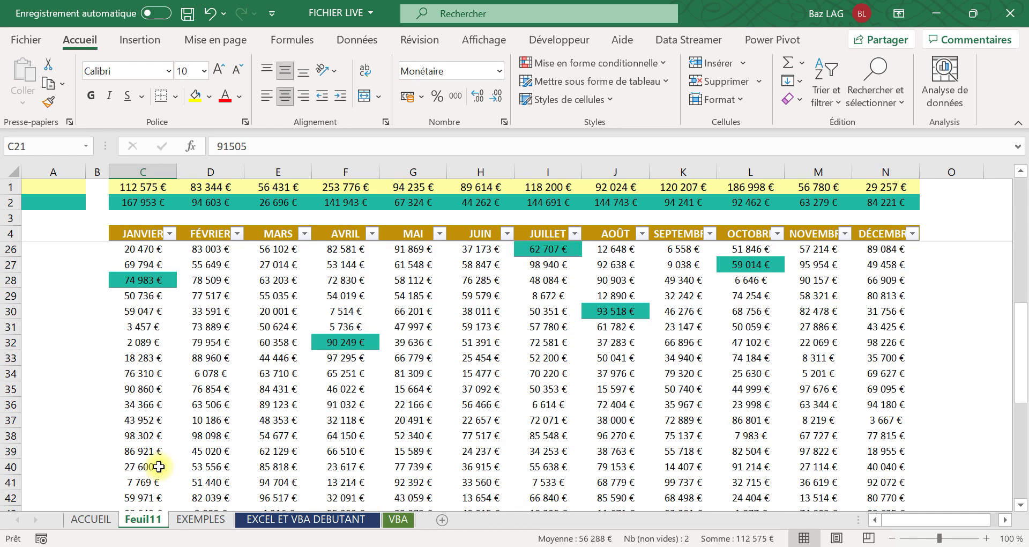
pyautogui.scroll(-4, 158, 466)
pyautogui.scroll(11, 156, 466)
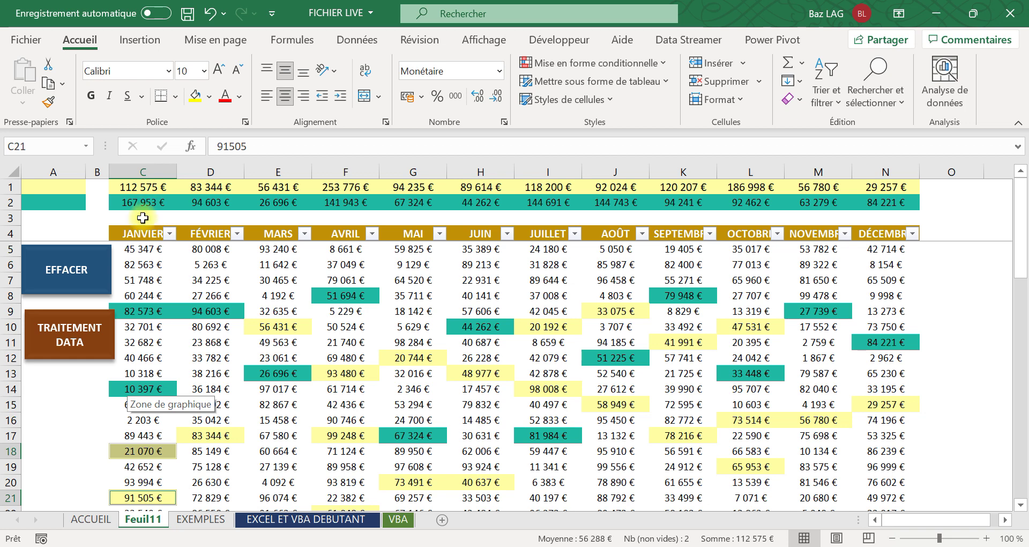
# Select January's teal cells C9, C14 and C28 to compare their sum with the teal total in row 2.
pyautogui.click(140, 324)
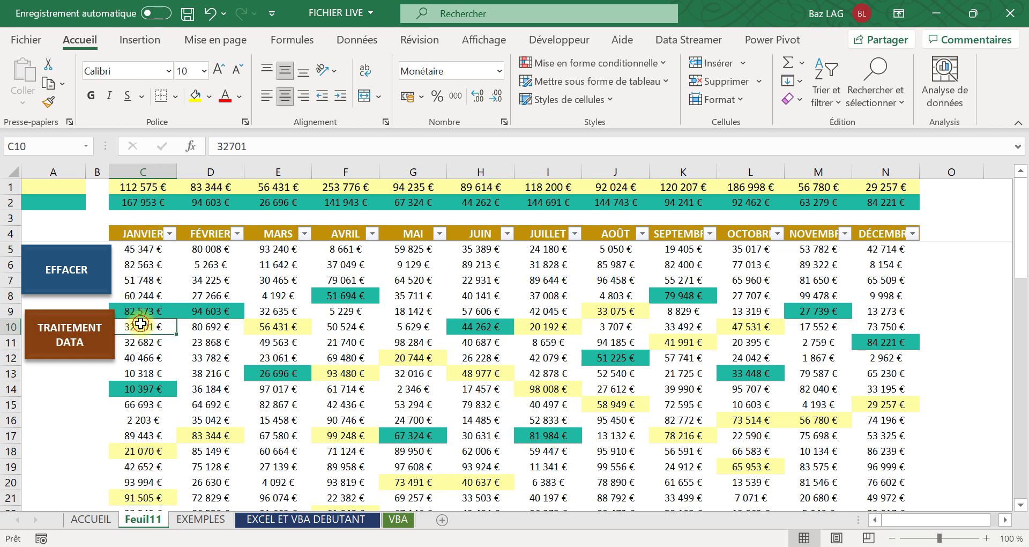
pyautogui.click(143, 310)
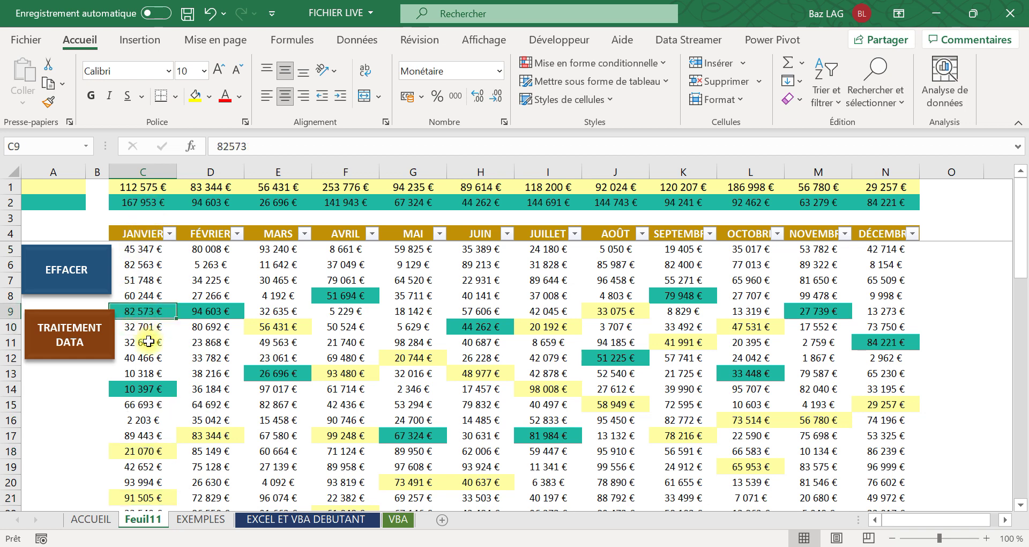
pyautogui.keyDown('ctrl'); pyautogui.click(133, 392); pyautogui.keyUp('ctrl')
pyautogui.scroll(-4, 139, 445)
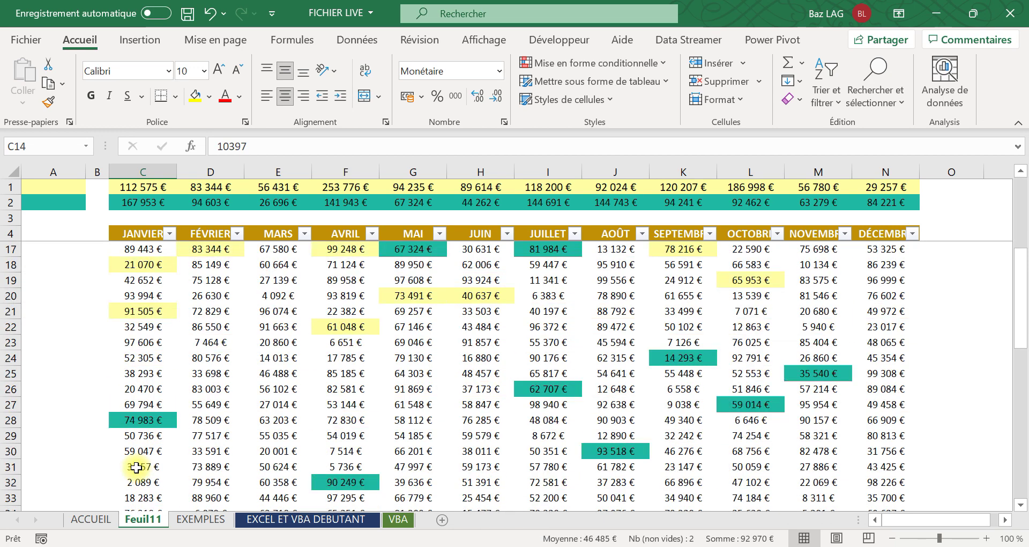
pyautogui.keyDown('ctrl'); pyautogui.click(141, 421); pyautogui.keyUp('ctrl')
pyautogui.scroll(-9, 143, 451)
pyautogui.scroll(11, 147, 454)
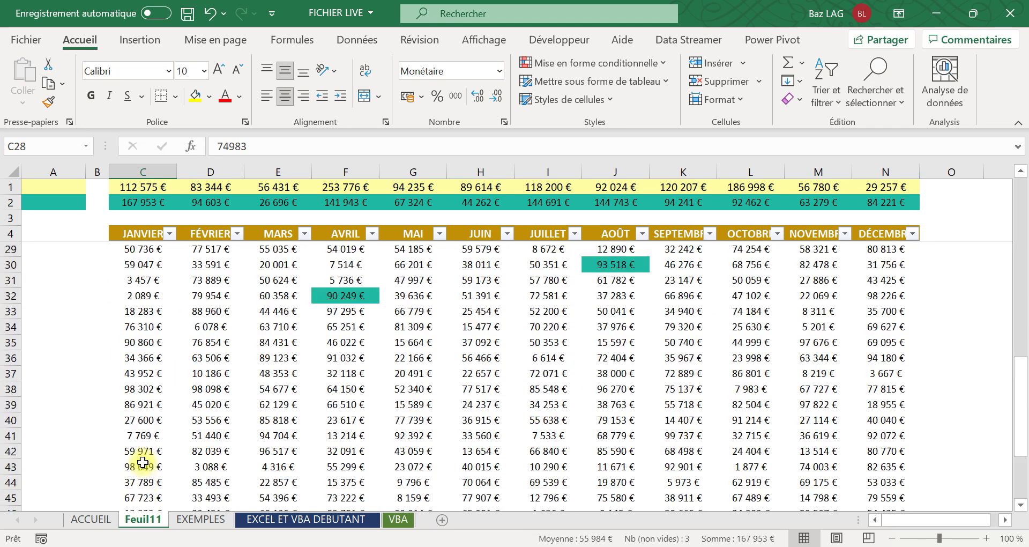
pyautogui.scroll(2, 150, 457)
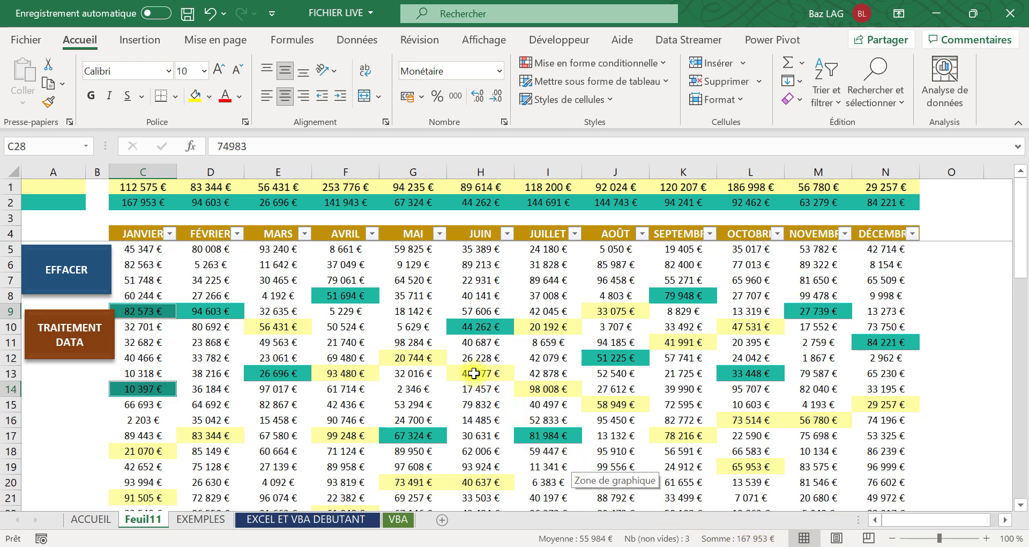
# Select the yellow totals C1:N1 and the teal totals C2:N2 in turn to read each colour's overall sum.
pyautogui.moveTo(139, 187); pyautogui.dragTo(886, 172)
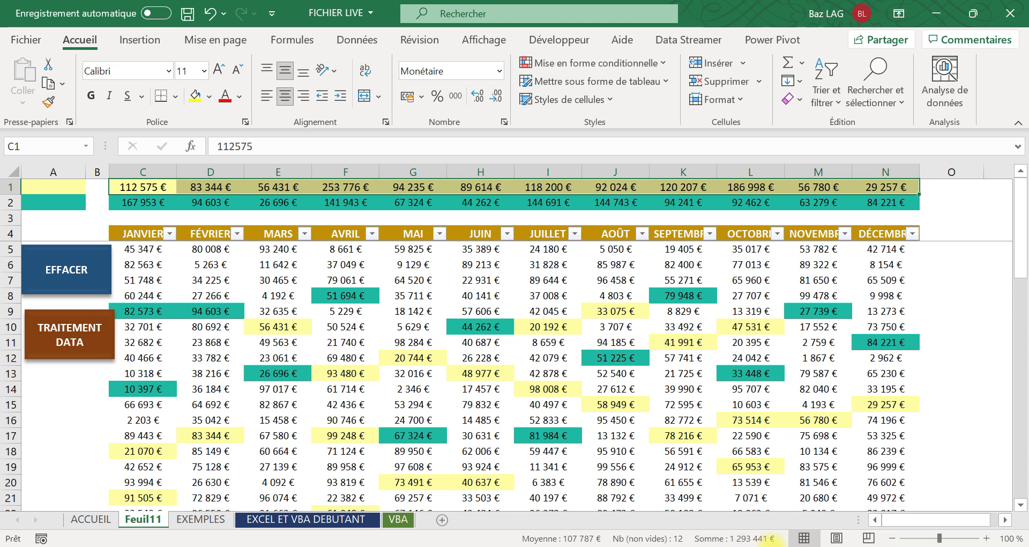
pyautogui.moveTo(131, 205); pyautogui.dragTo(890, 206)
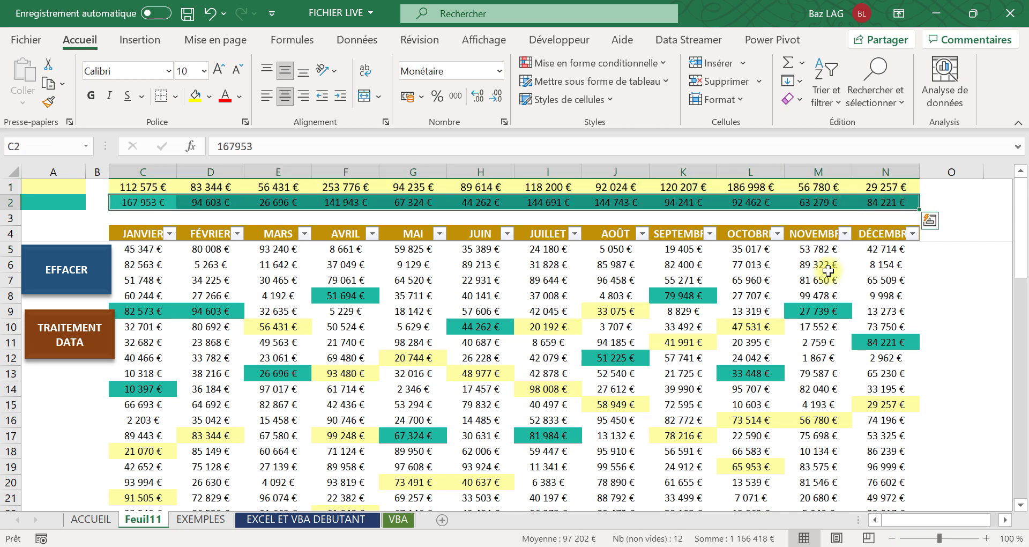